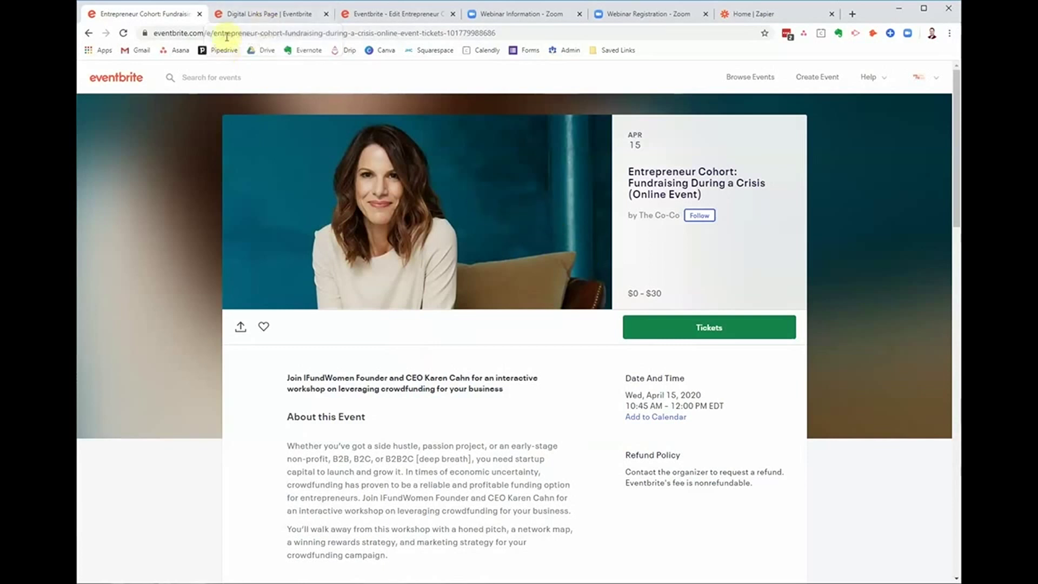
Show the event's Digital Links Page preview with its Register Here webinar link.
left_click(234, 17)
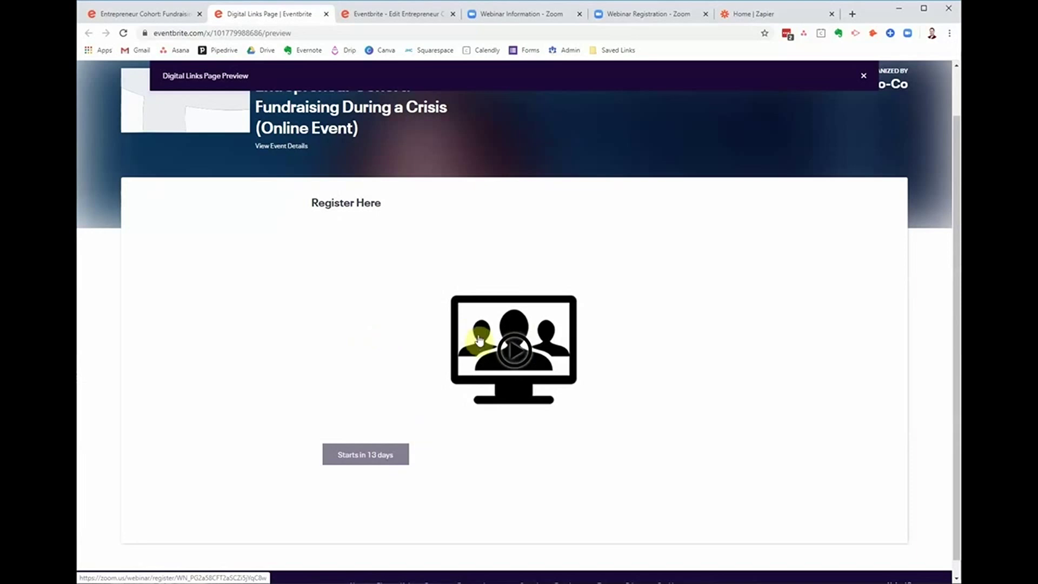
Compare the Eventbrite event page with the Zoom Webinar Registration form for Entrepreneur Cohort.
left_click(513, 350)
left_click(146, 14)
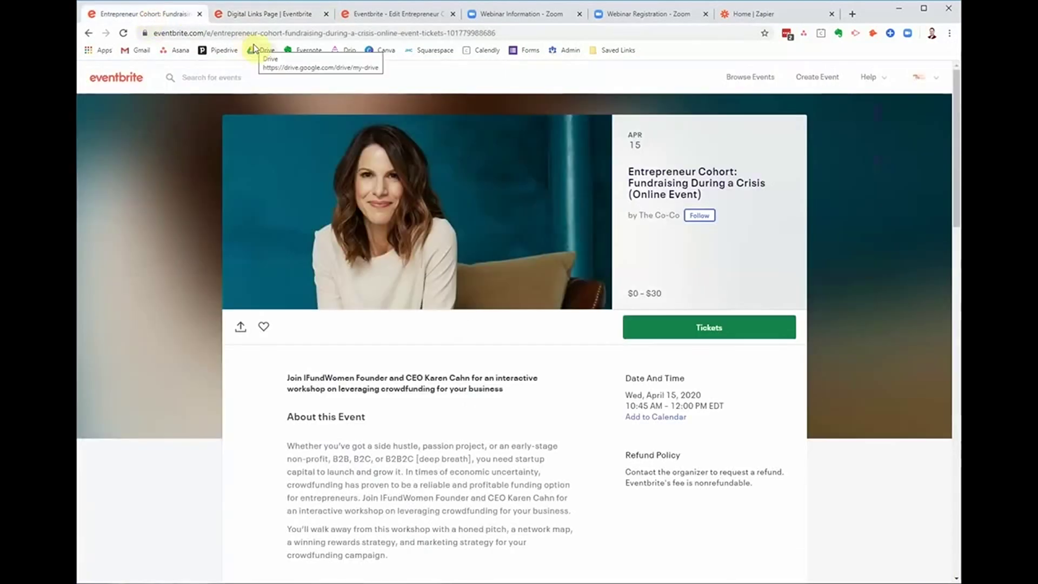
left_click(648, 16)
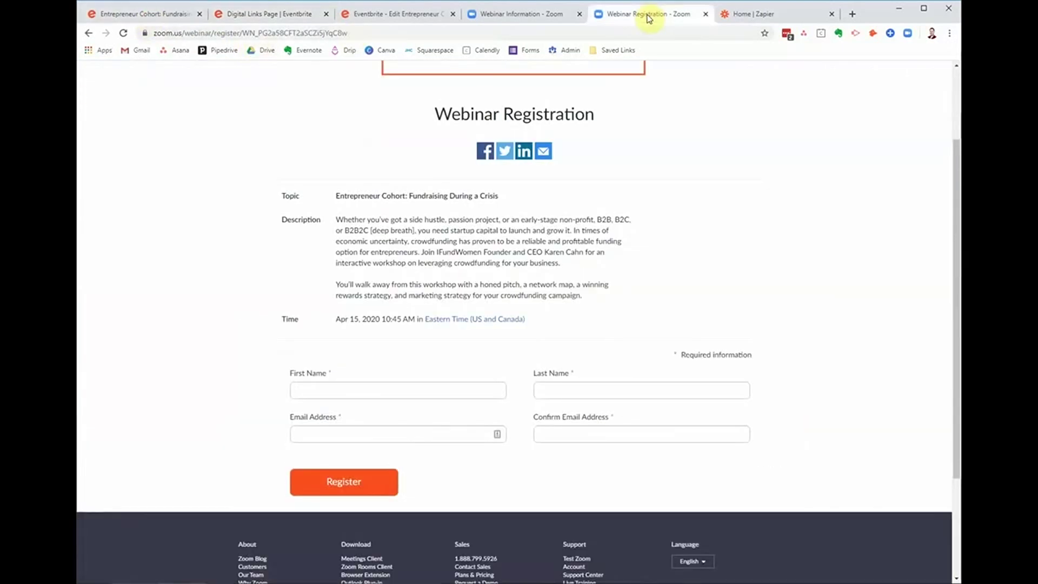
left_click(157, 20)
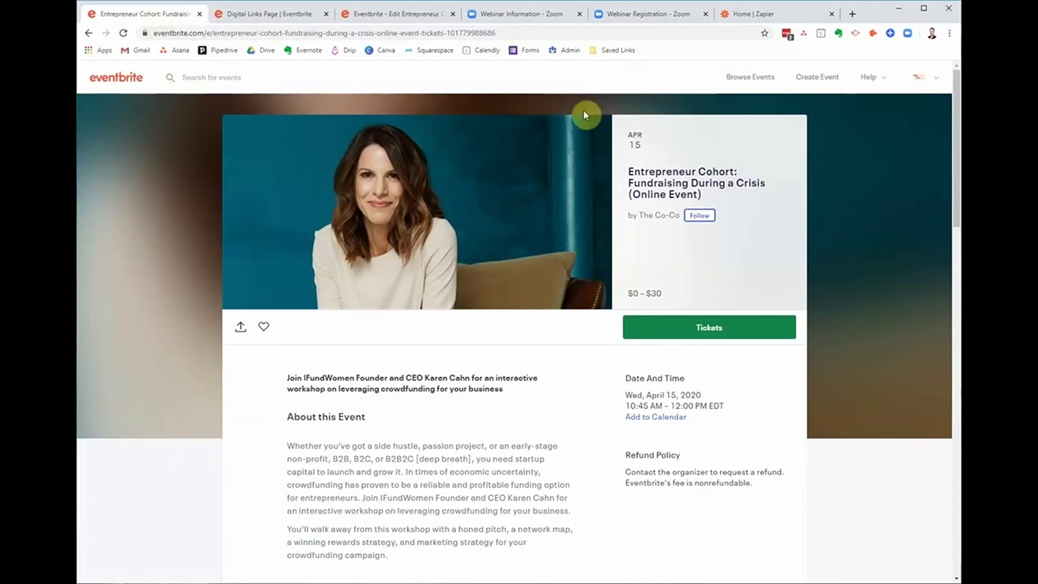
left_click(627, 24)
scroll(624, 180, "up", 2)
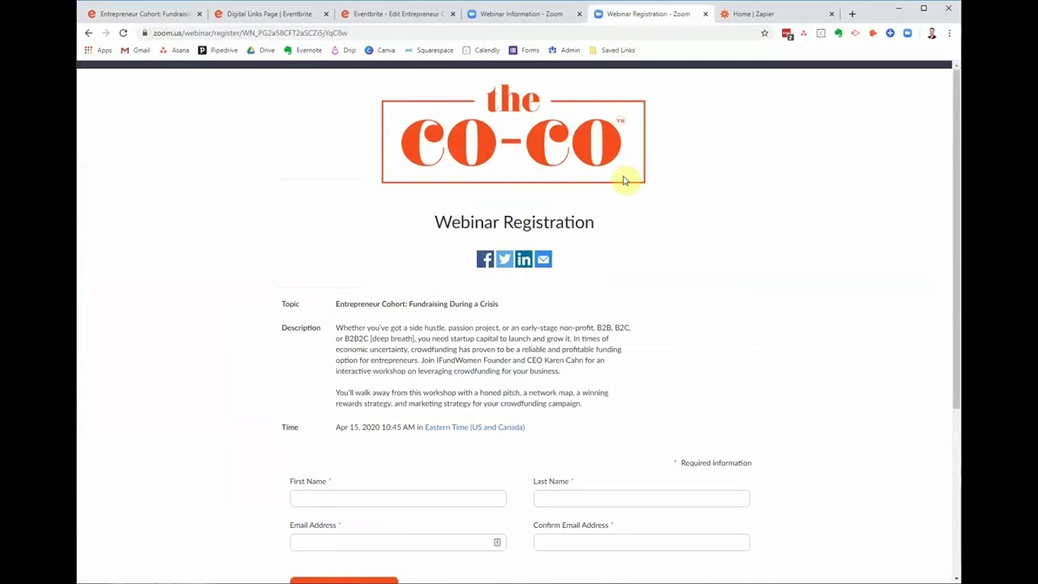
Bring up the Home | Zapier dashboard after rechecking the Eventbrite and Zoom tabs.
left_click(127, 12)
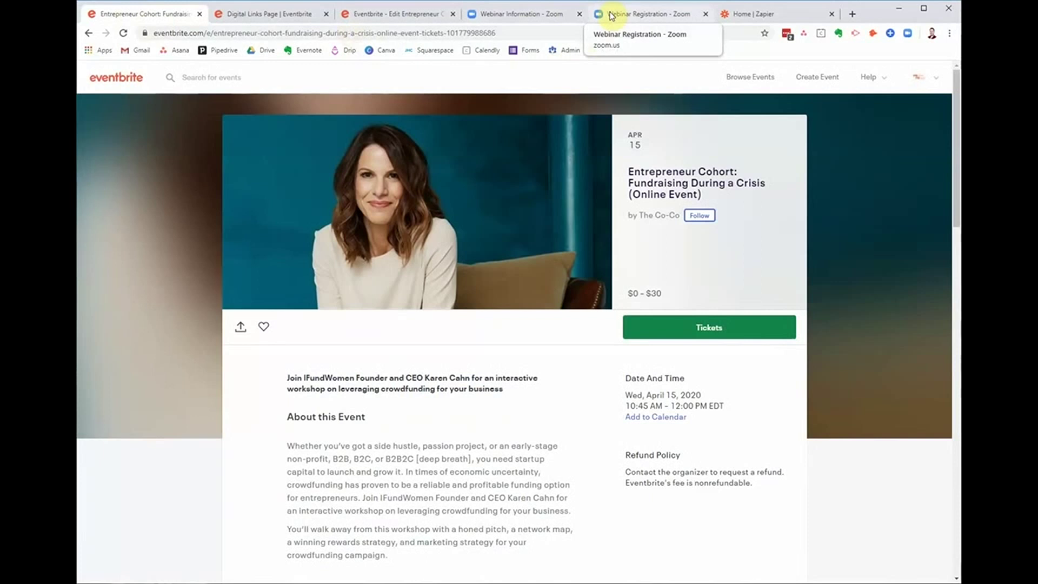
left_click(743, 15)
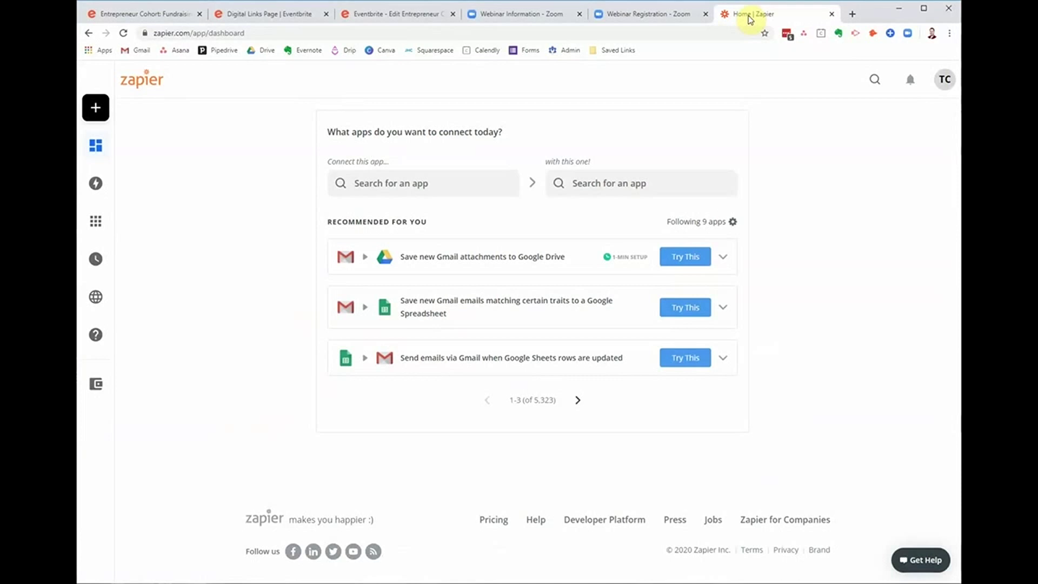
left_click(155, 20)
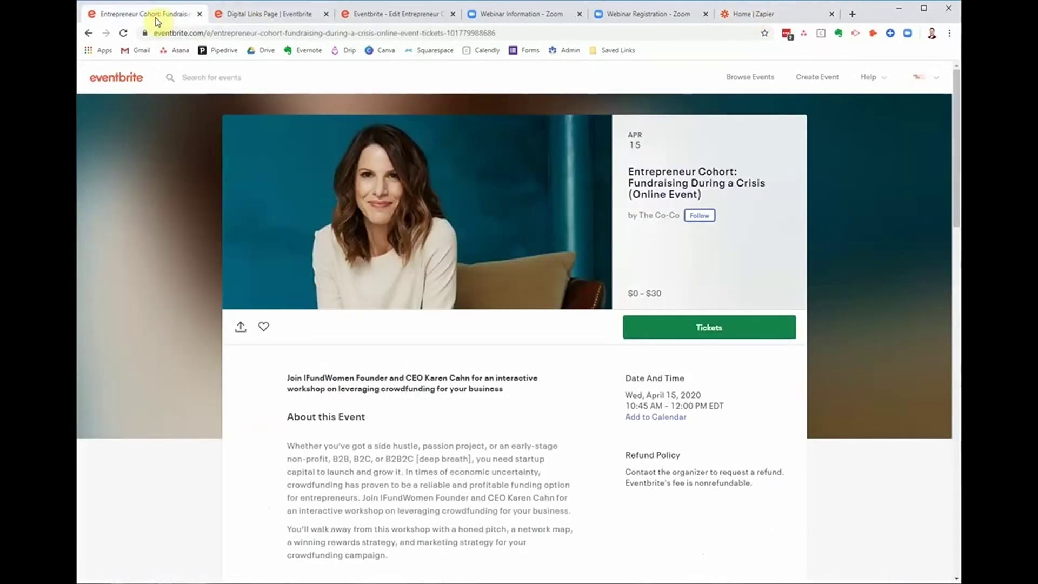
left_click(610, 18)
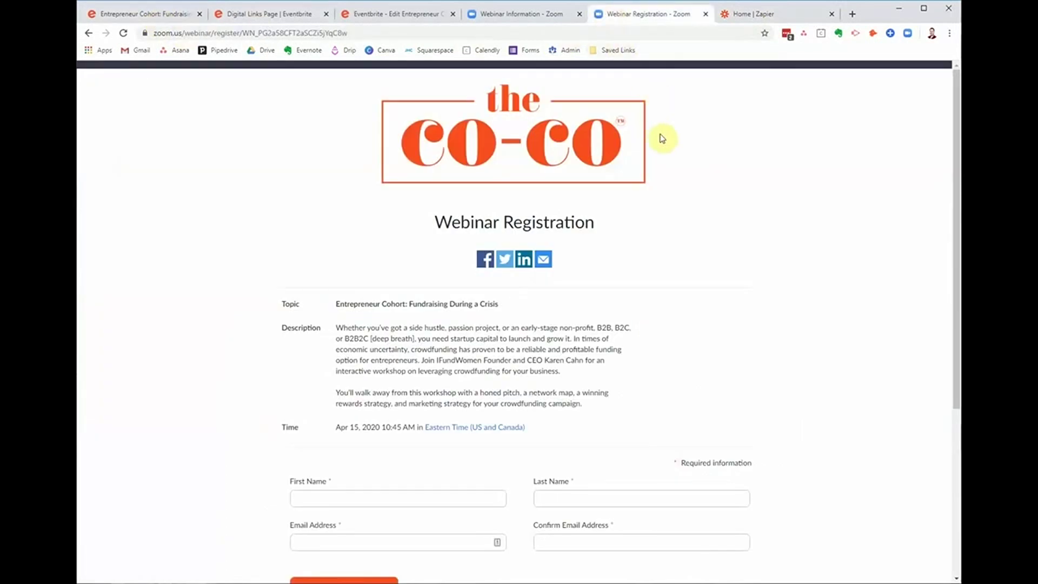
left_click(738, 15)
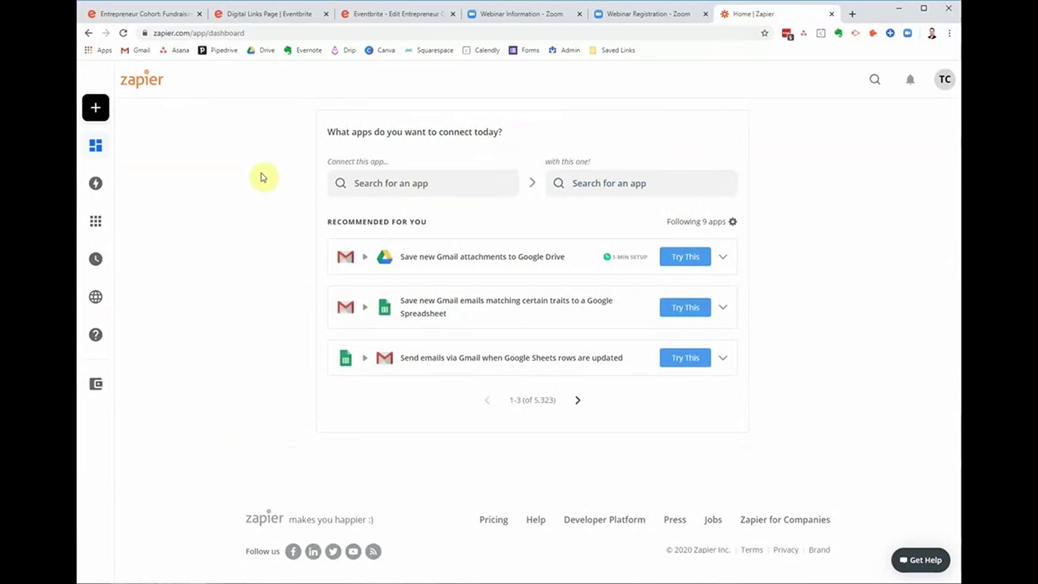
Create a new zap and open step 1 'When this happens' to choose its app.
mouse_move(93, 109)
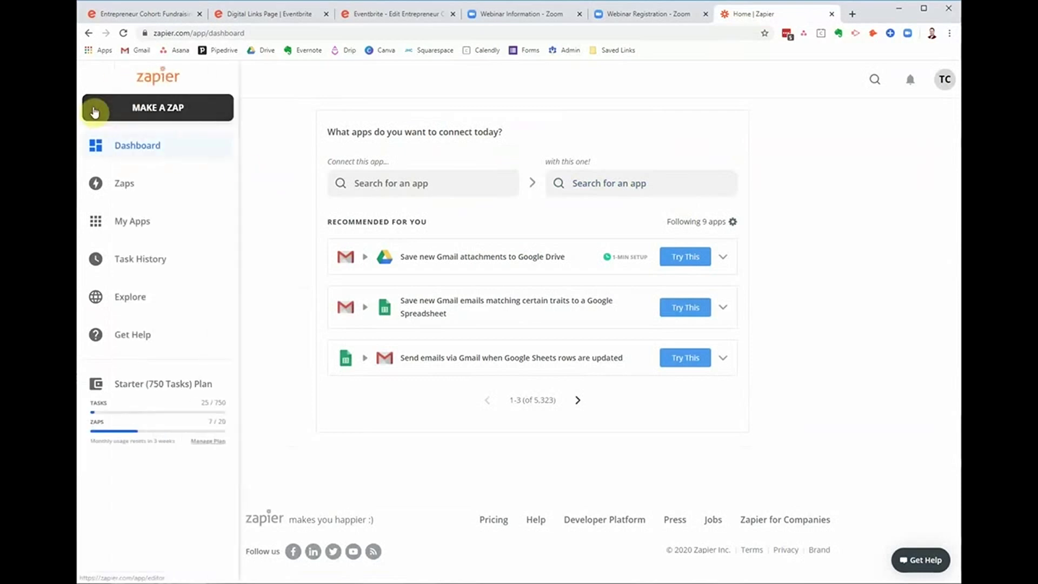
left_click(113, 116)
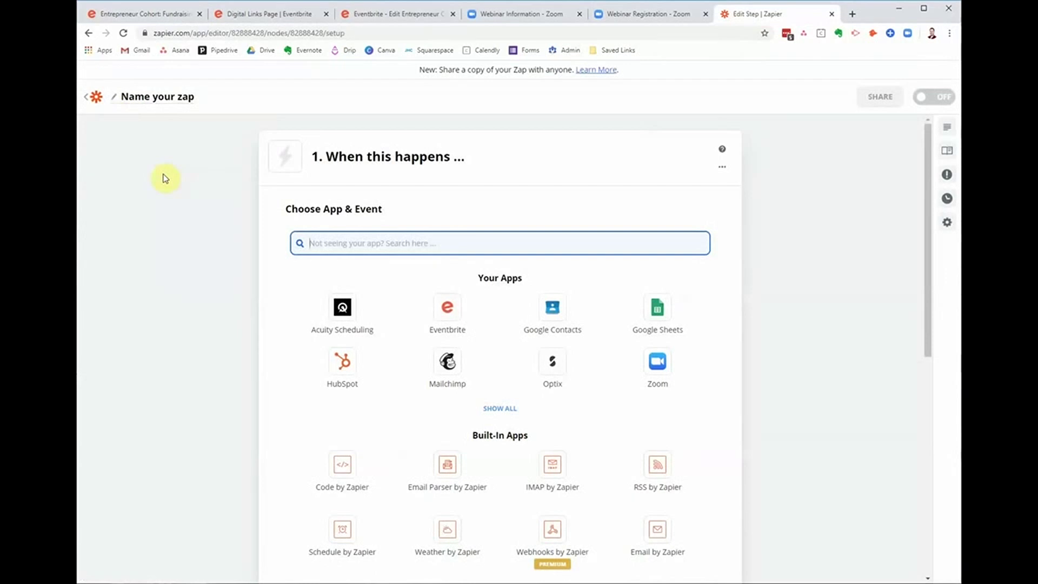
scroll(771, 225, "down", 8)
left_click(384, 429)
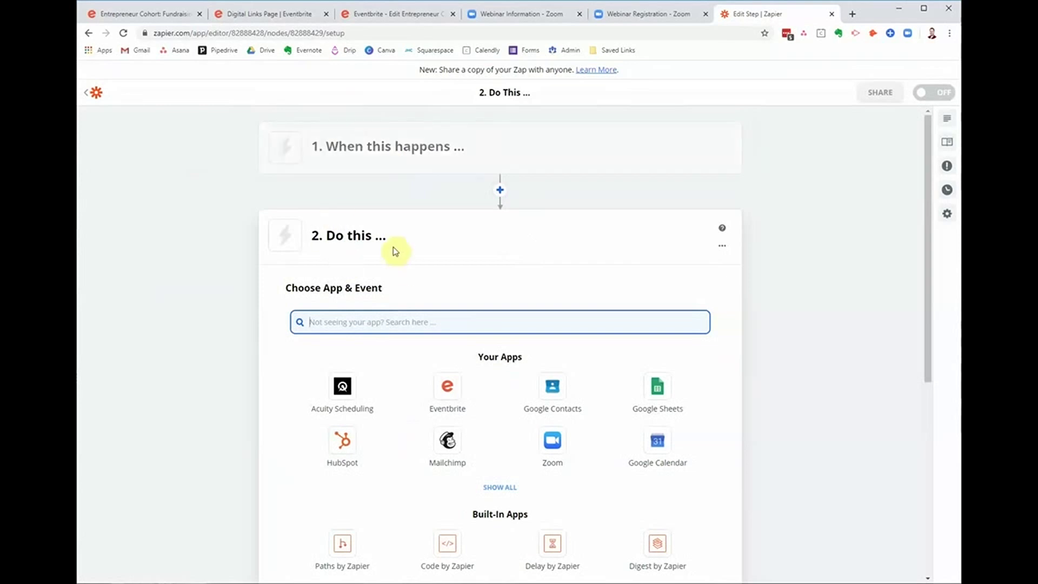
left_click(387, 152)
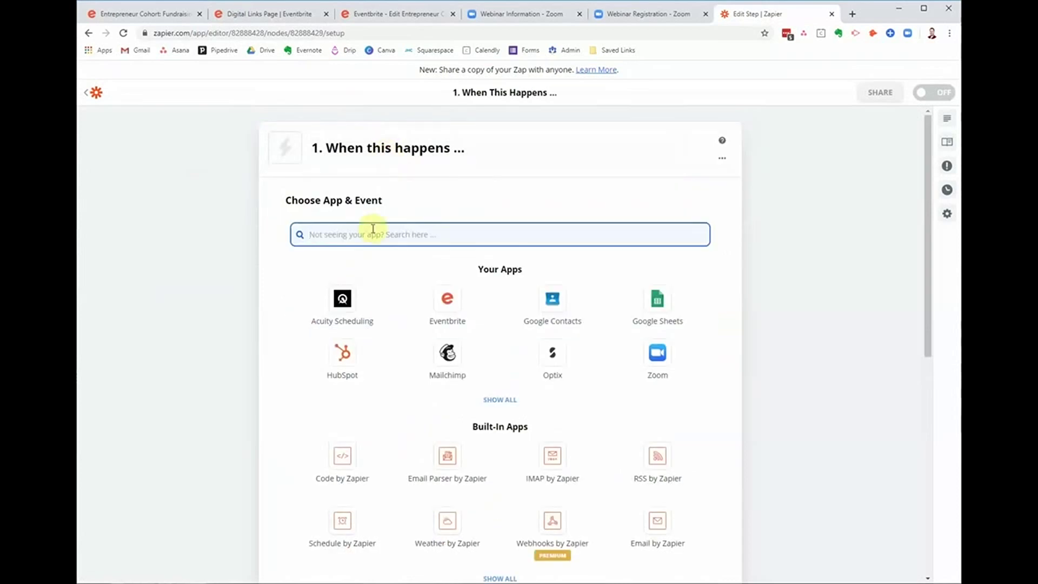
Choose Eventbrite's New Attendee Registered trigger and connect the Eventbrite account.
left_click(448, 297)
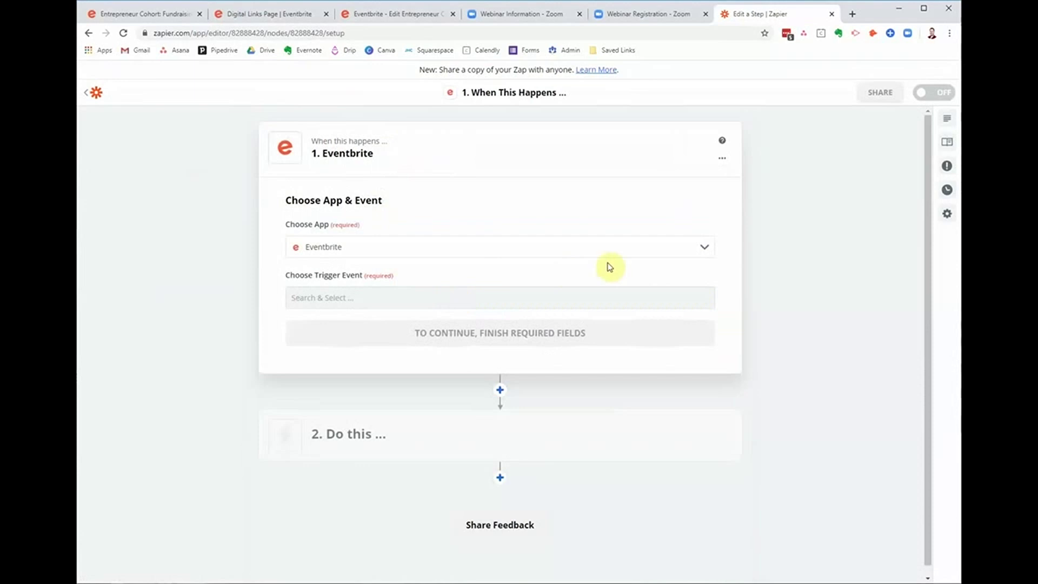
left_click(422, 291)
scroll(429, 359, "down", 1)
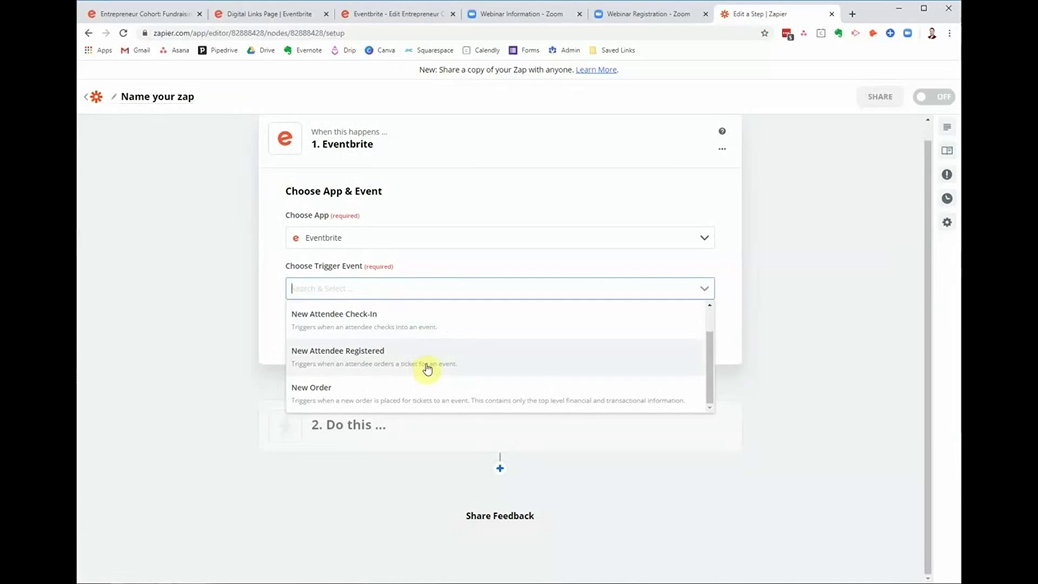
left_click(426, 367)
left_click(453, 326)
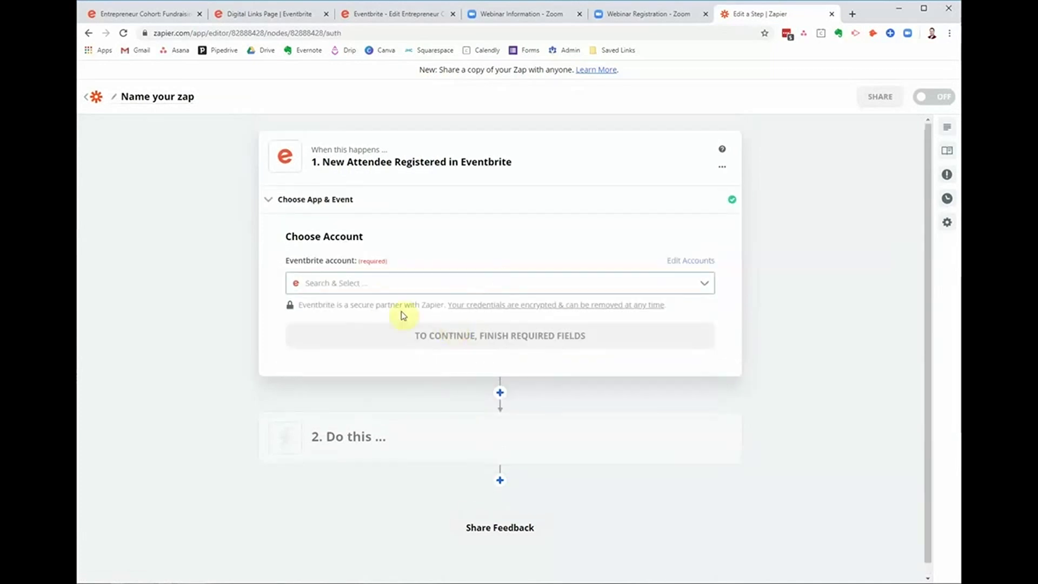
left_click(380, 287)
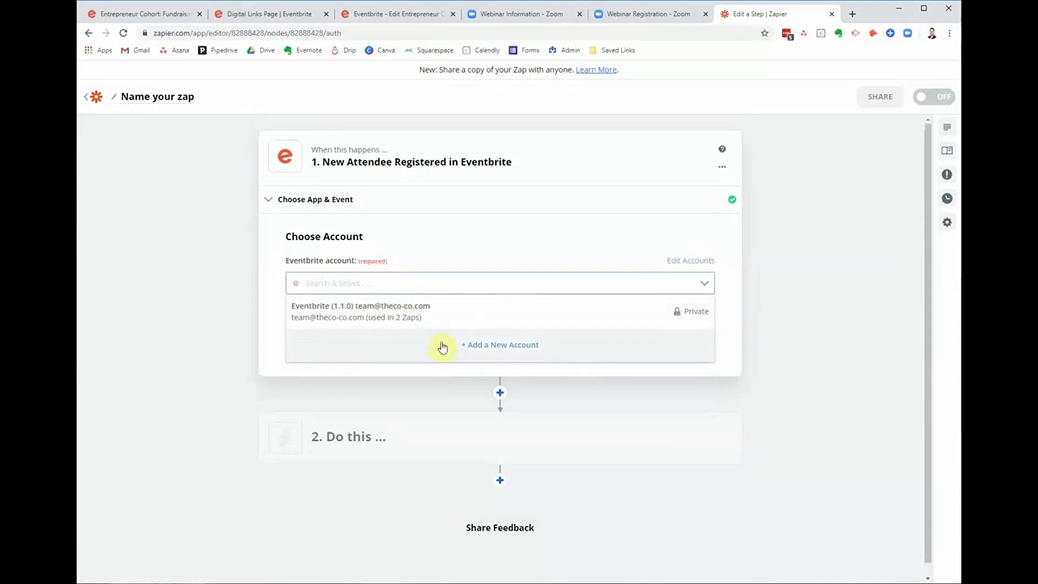
left_click(411, 319)
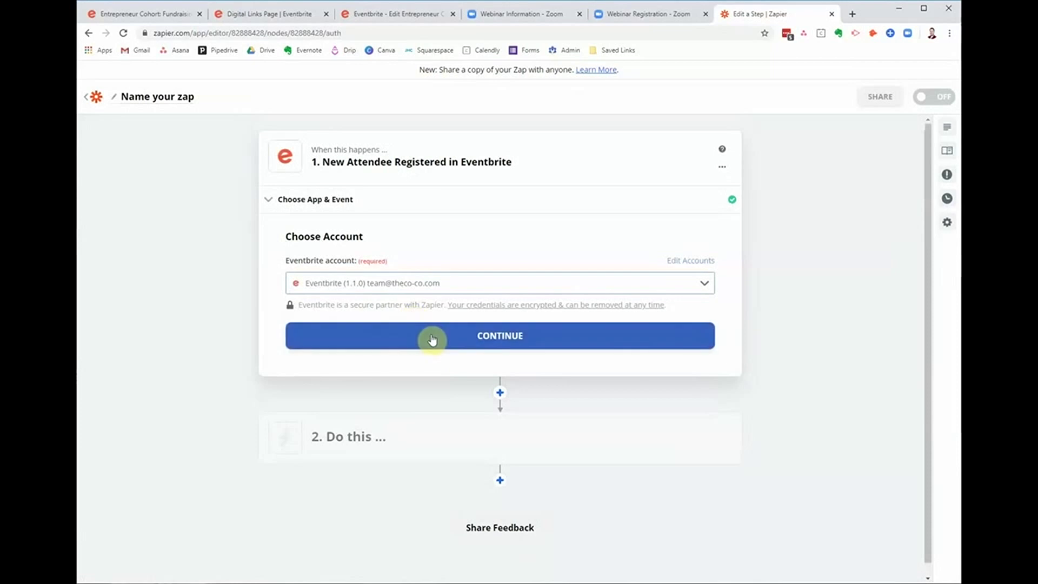
left_click(432, 340)
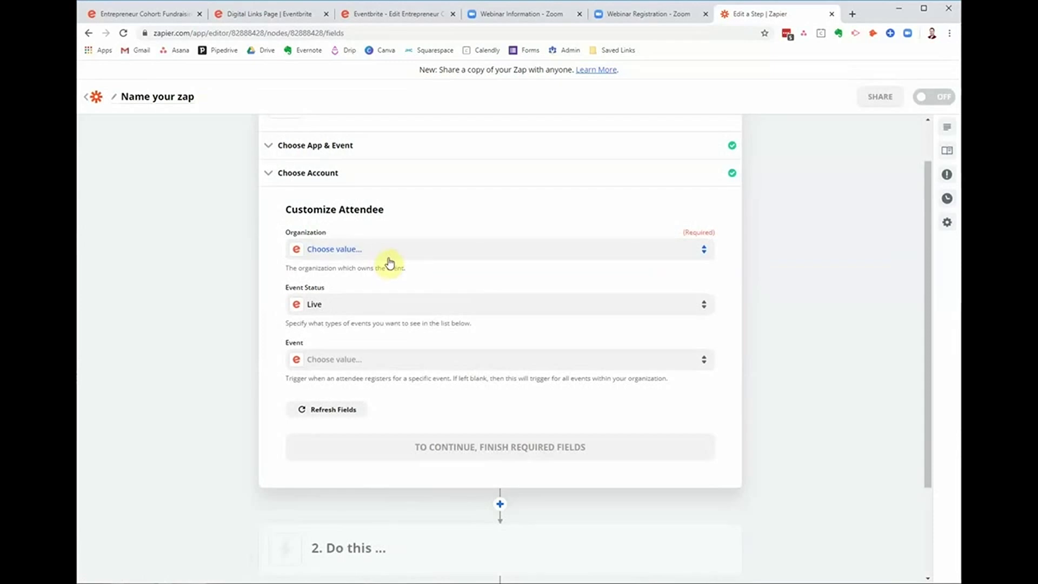
Set the organization and the Entrepreneur Cohort fundraising event, then test and review the trigger.
left_click(390, 261)
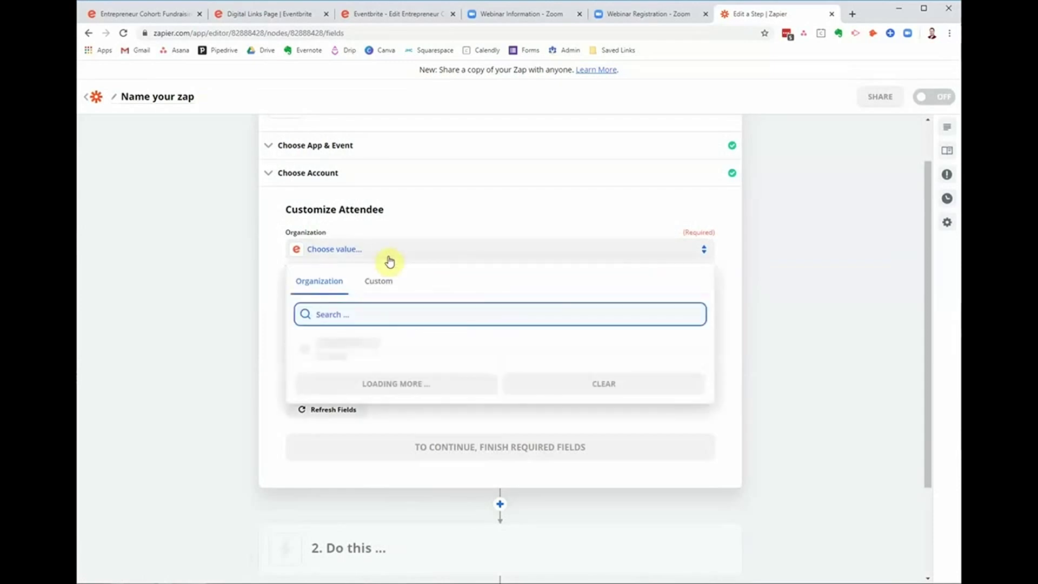
left_click(363, 342)
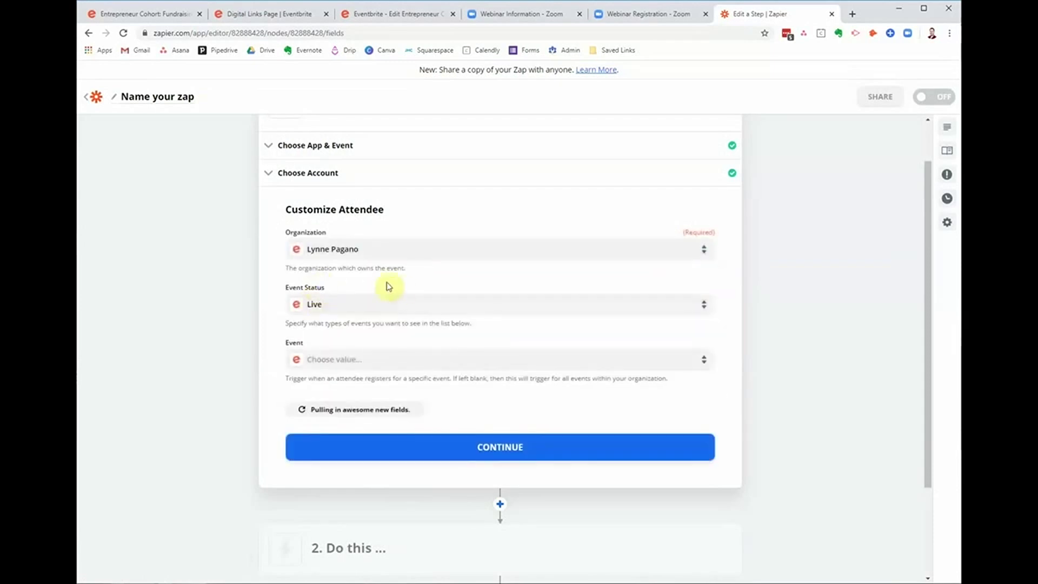
scroll(400, 289, "down", 1)
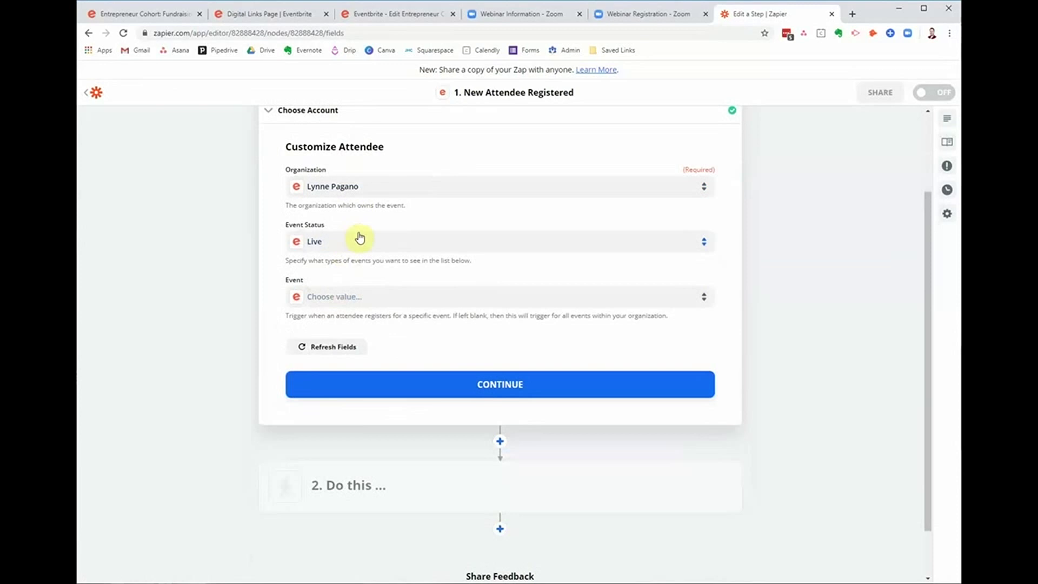
left_click(366, 302)
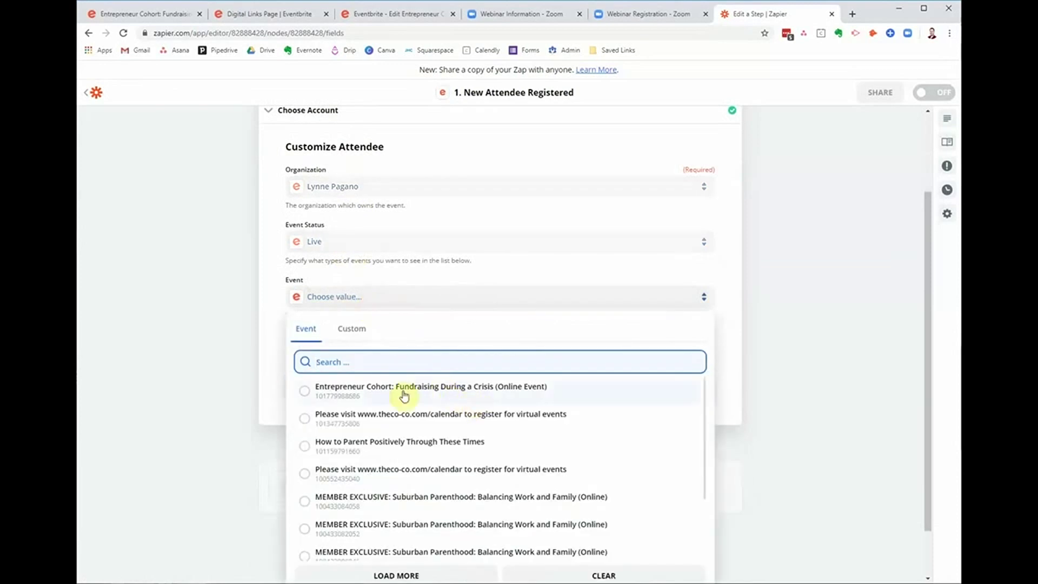
left_click(403, 395)
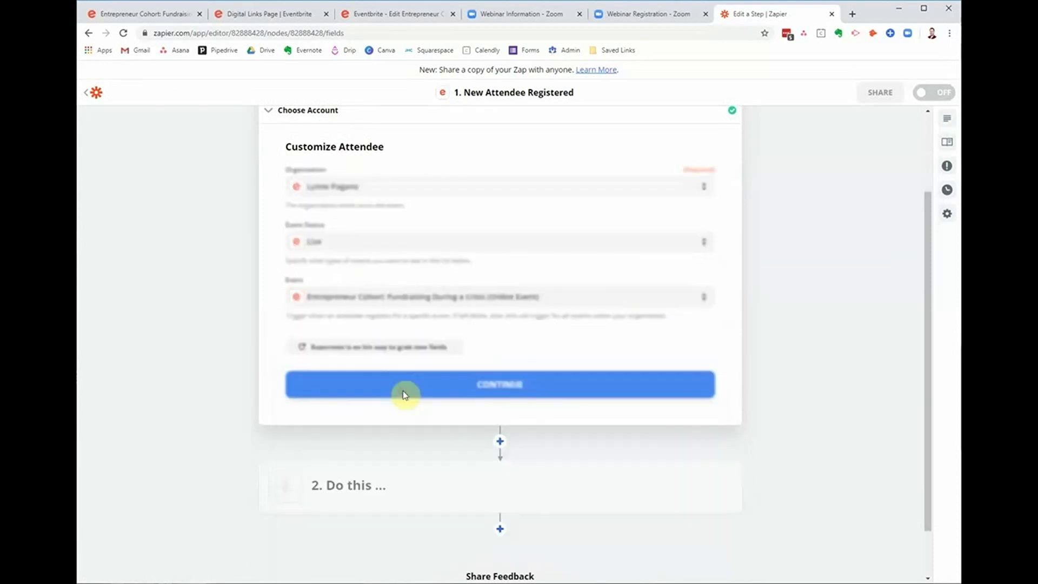
left_click(455, 393)
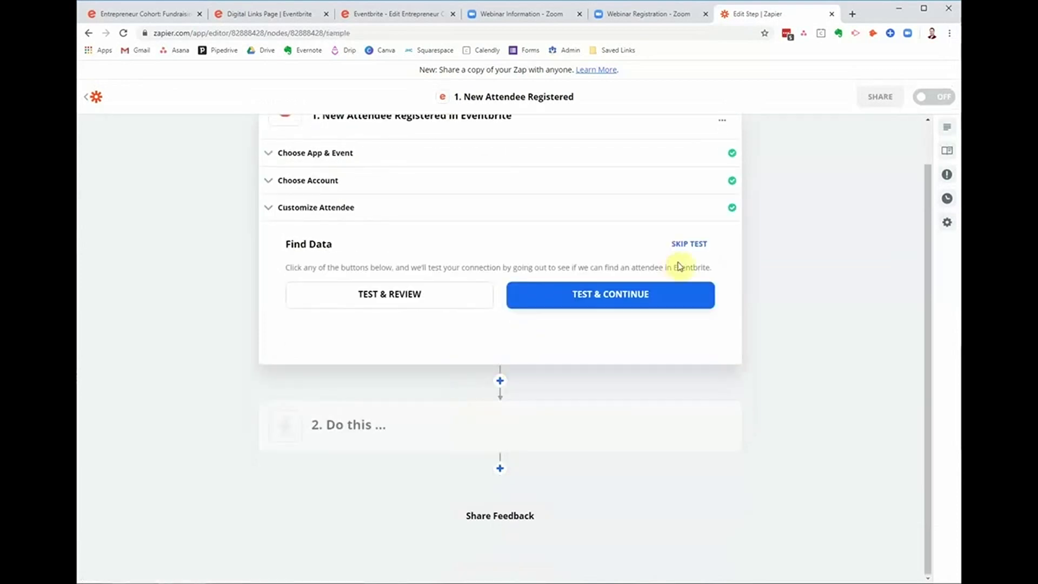
left_click(456, 300)
Register one Member ticket for the Fundraising During a Crisis event and close the confirmation.
left_click(167, 22)
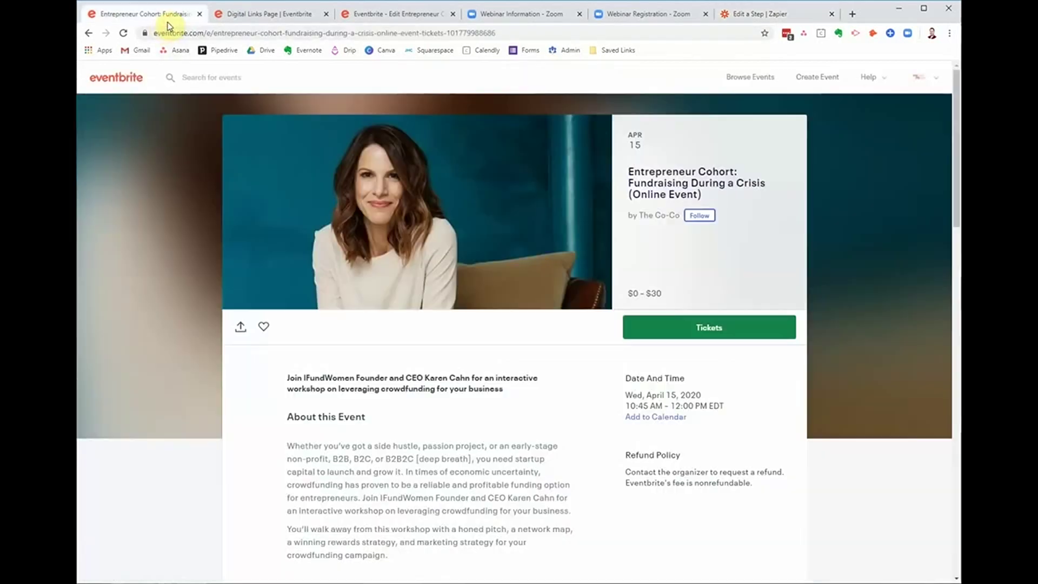
left_click(658, 326)
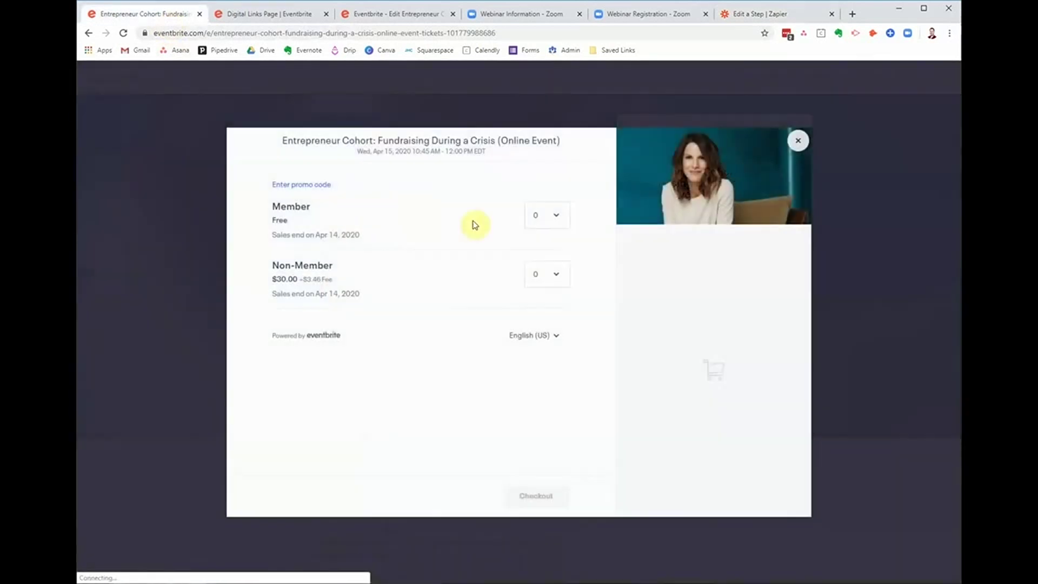
left_click(531, 216)
left_click(541, 248)
left_click(537, 496)
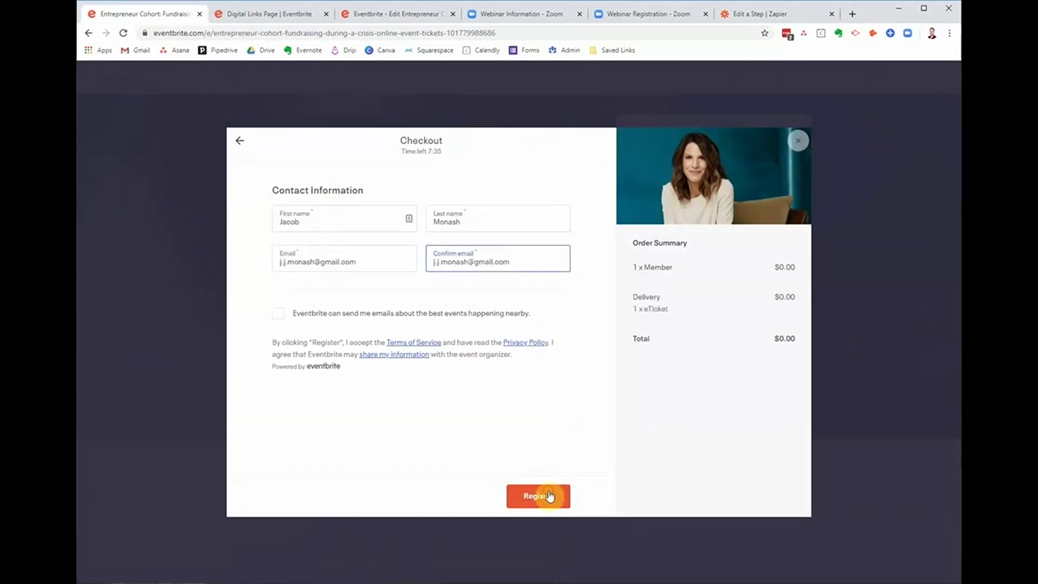
left_click(544, 495)
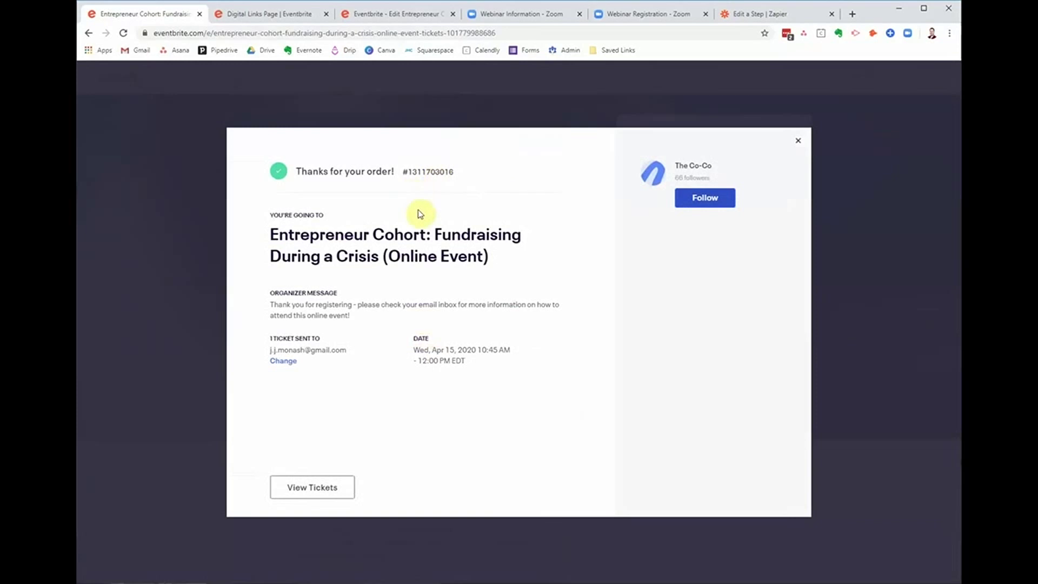
left_click(797, 143)
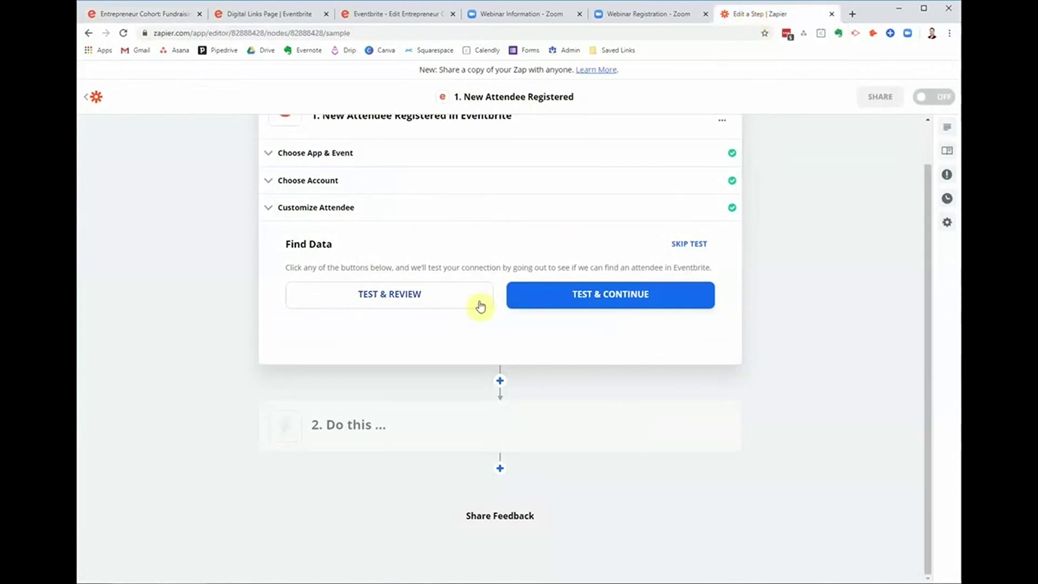
Test the trigger, keep Attendee A as sample data, and finish editing the trigger.
left_click(434, 299)
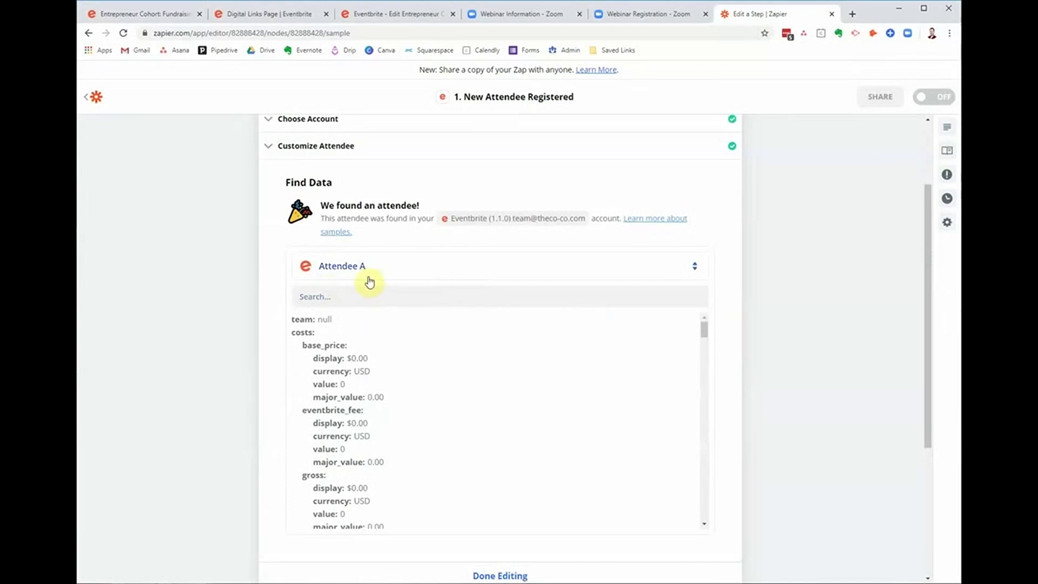
scroll(738, 312, "down", 1)
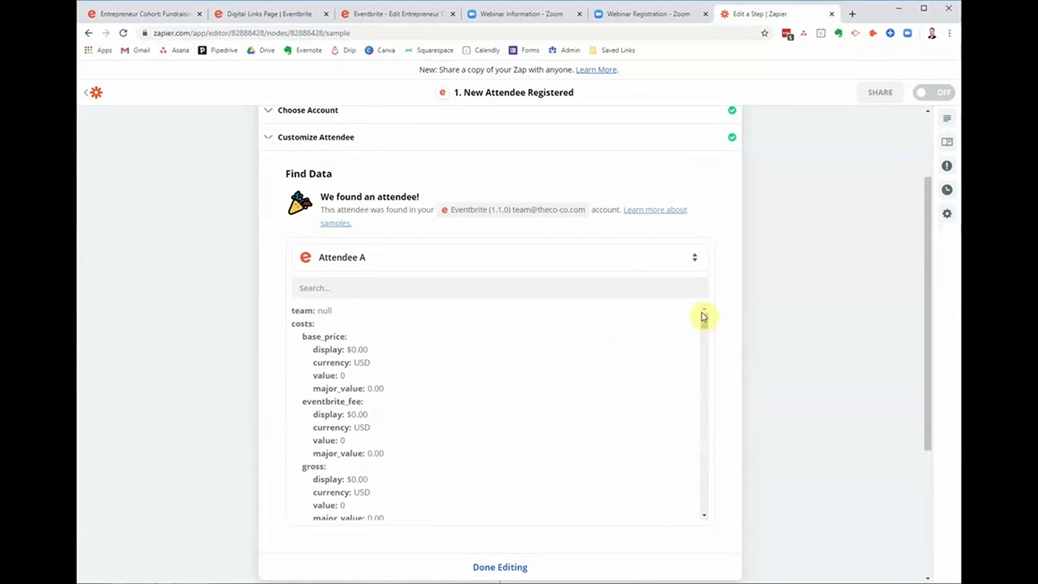
left_click_drag(705, 325, 706, 351)
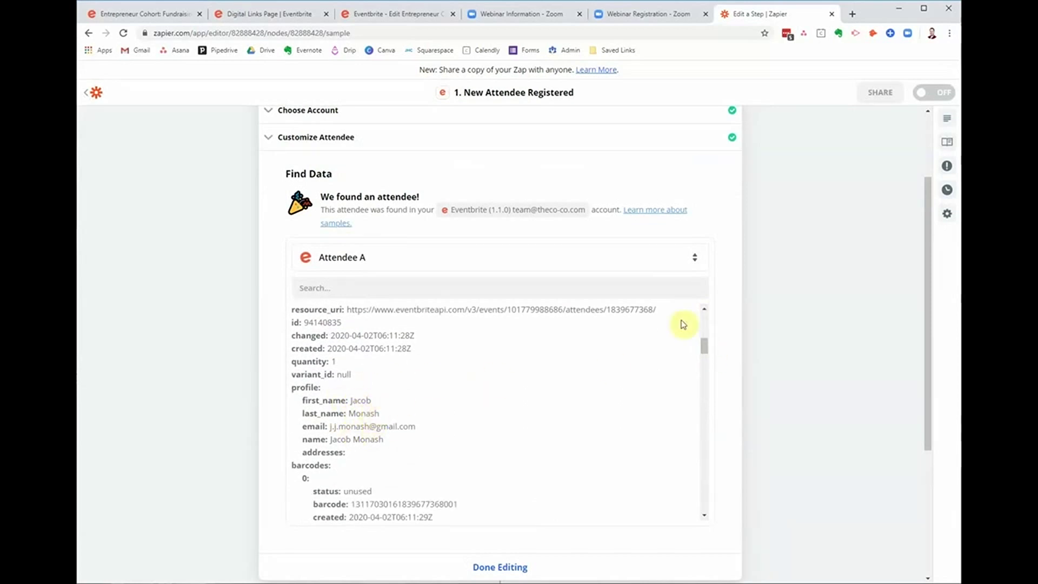
scroll(753, 304, "down", 1)
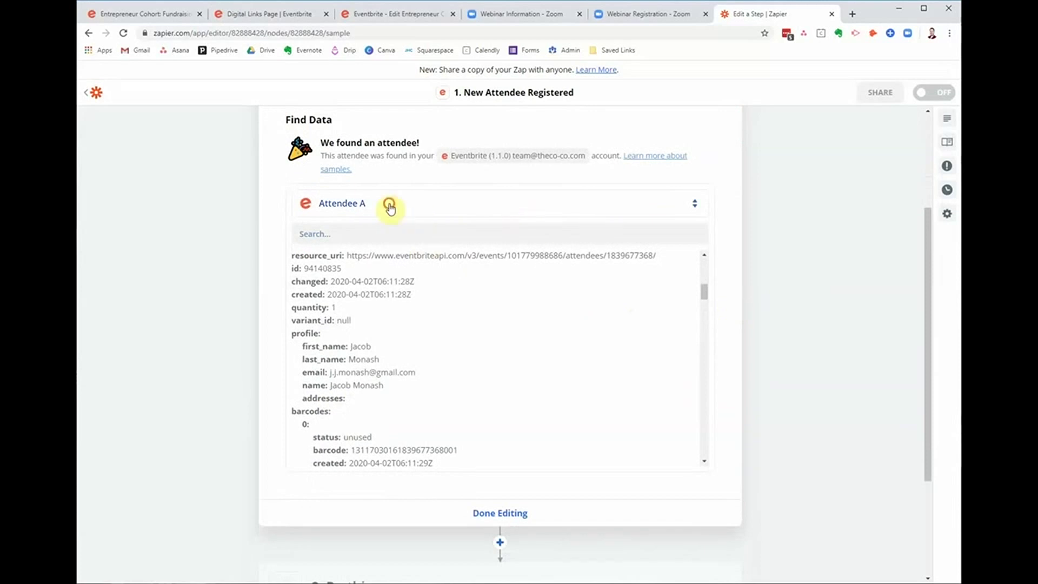
left_click(389, 207)
left_click(362, 265)
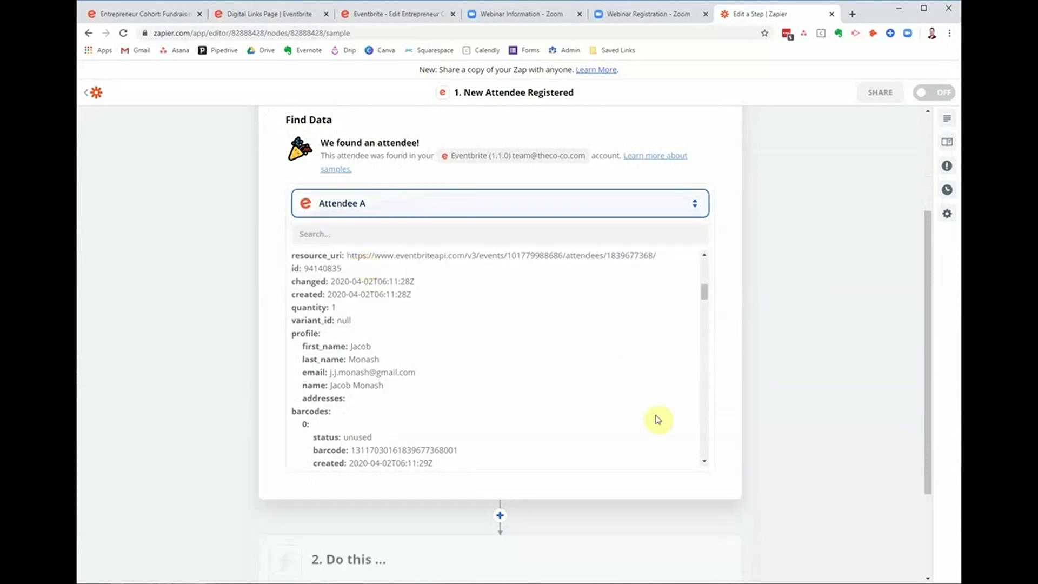
scroll(665, 424, "down", 3)
left_click(512, 512)
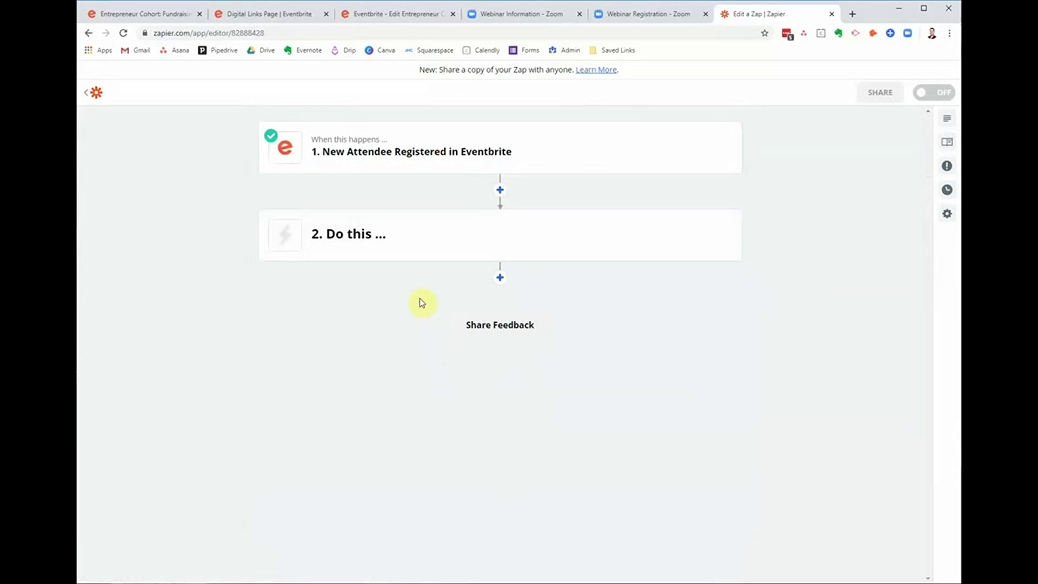
Set step 2 to Zoom's Create Registrant action using the connected Zoom account.
left_click(420, 244)
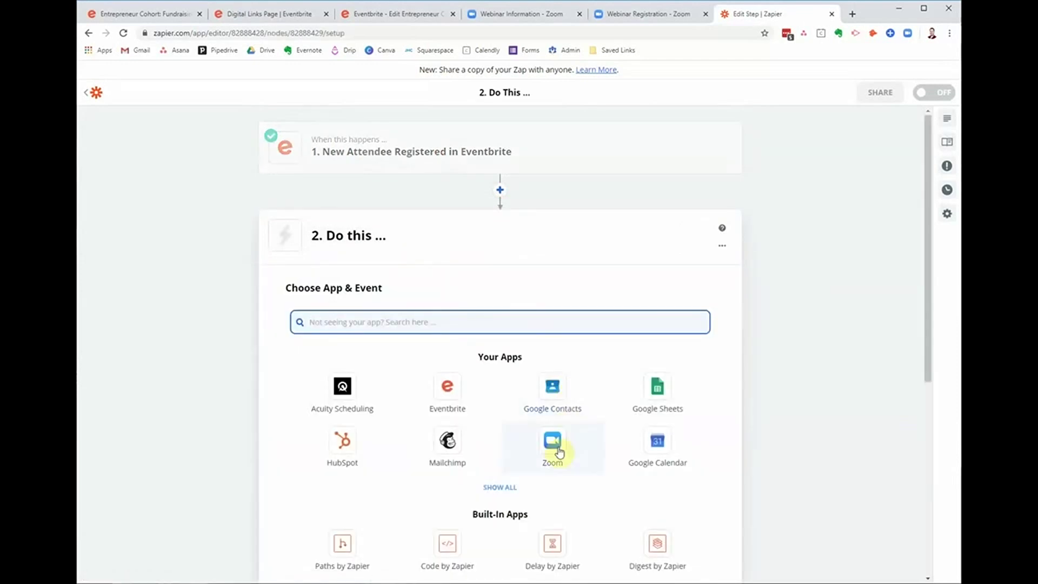
left_click(558, 451)
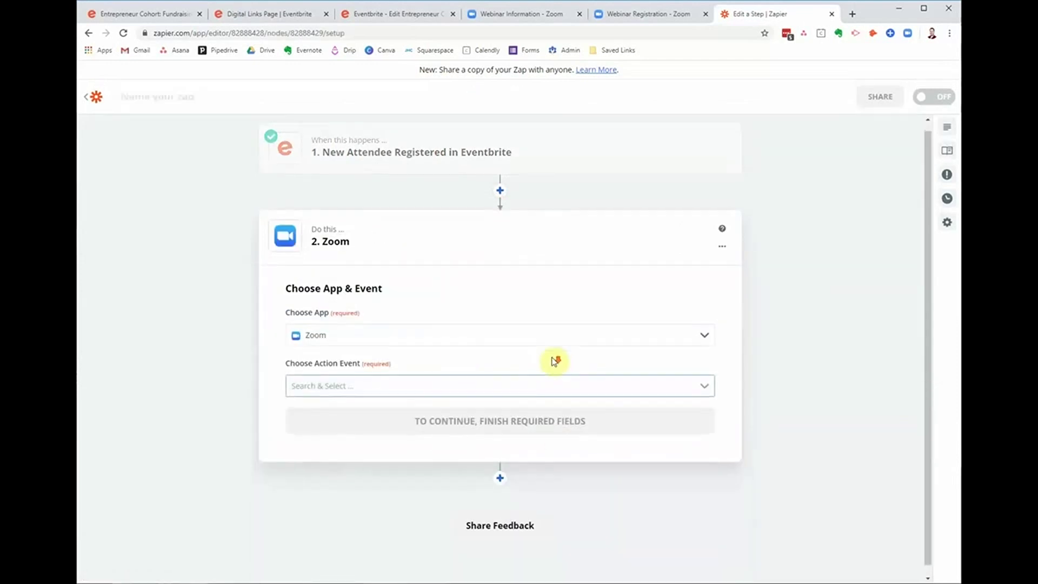
left_click(401, 384)
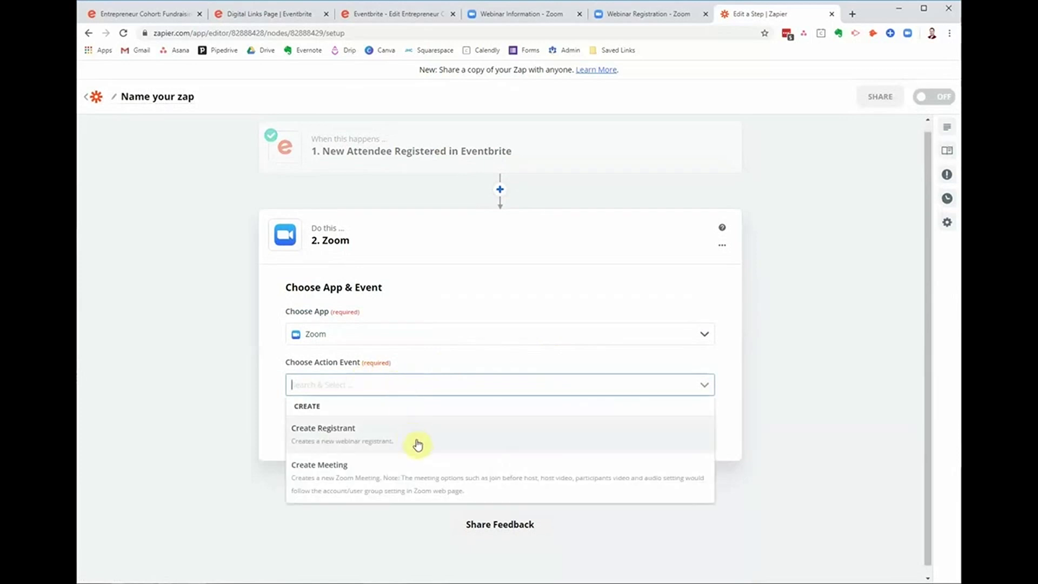
left_click(326, 436)
left_click(497, 420)
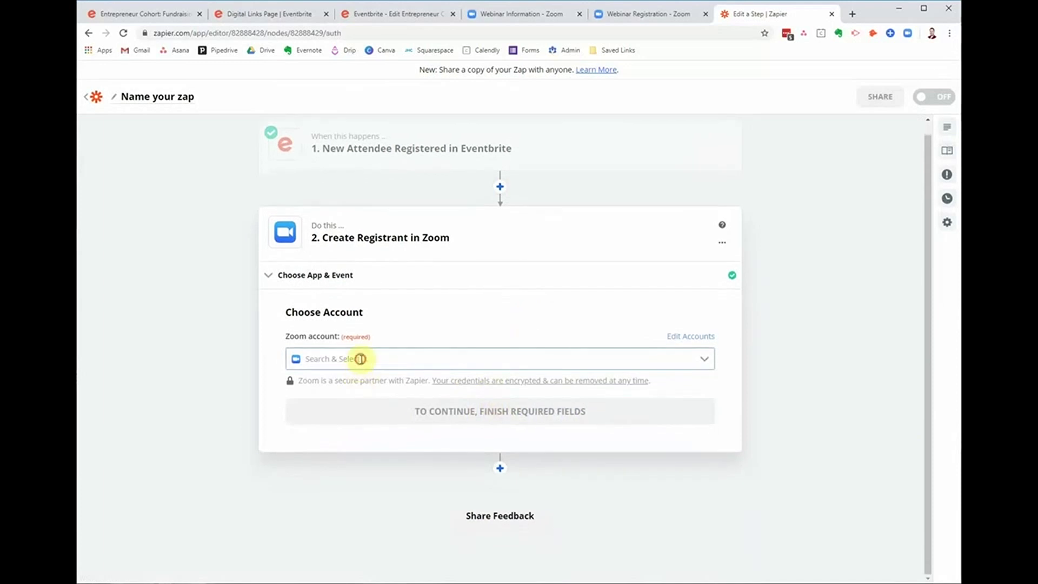
left_click(360, 358)
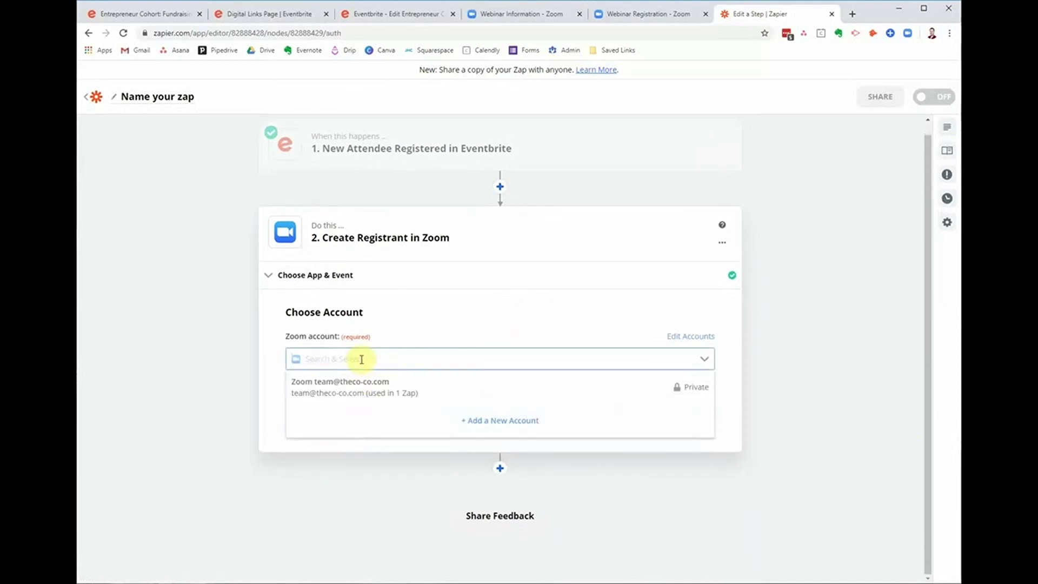
left_click(378, 388)
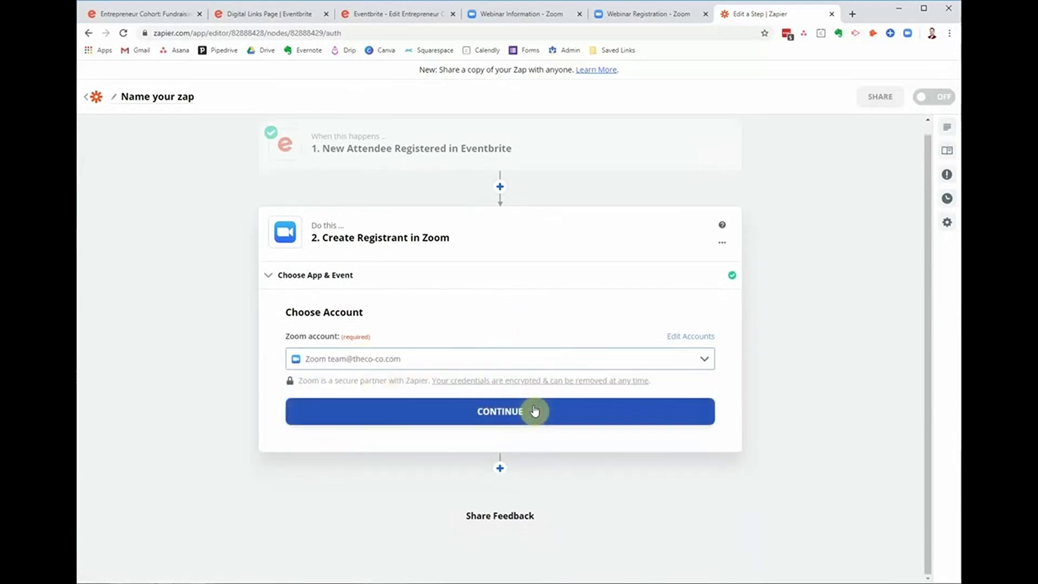
left_click(475, 412)
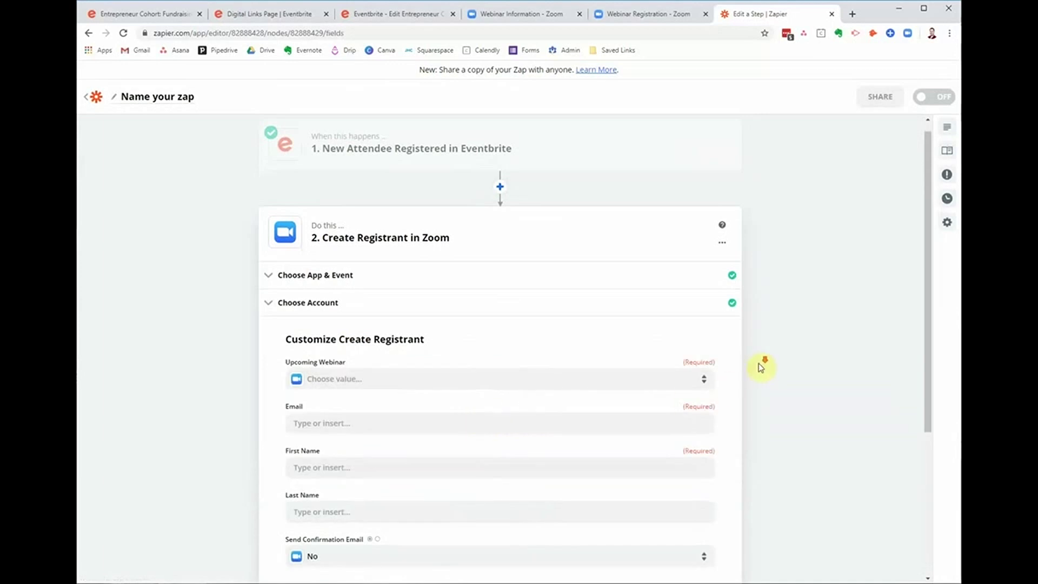
Choose 'Entrepreneur Cohort: Fundraising During a Crisis' as the registrant's Upcoming Webinar.
scroll(760, 364, "down", 2)
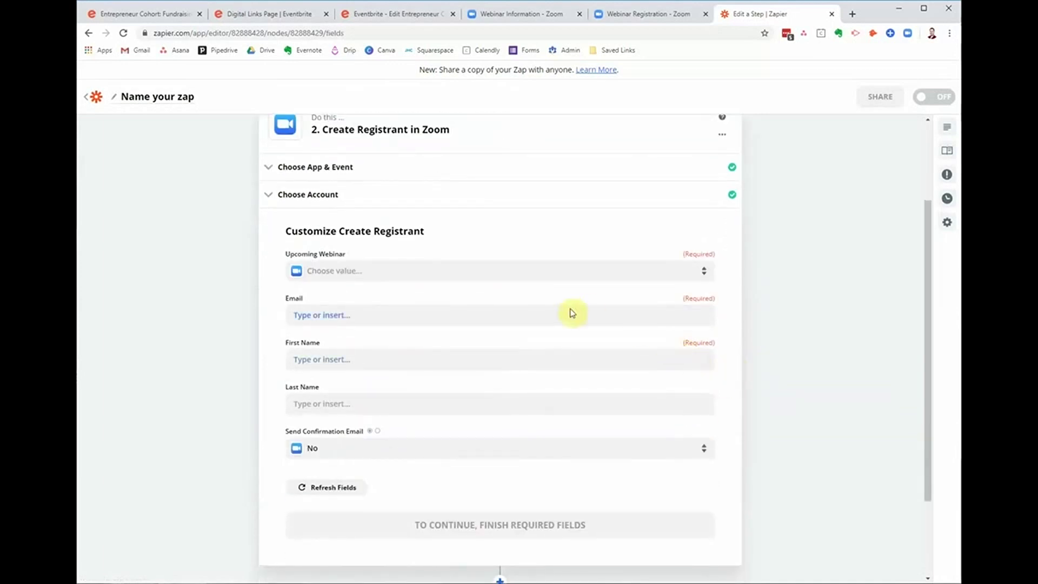
left_click(413, 279)
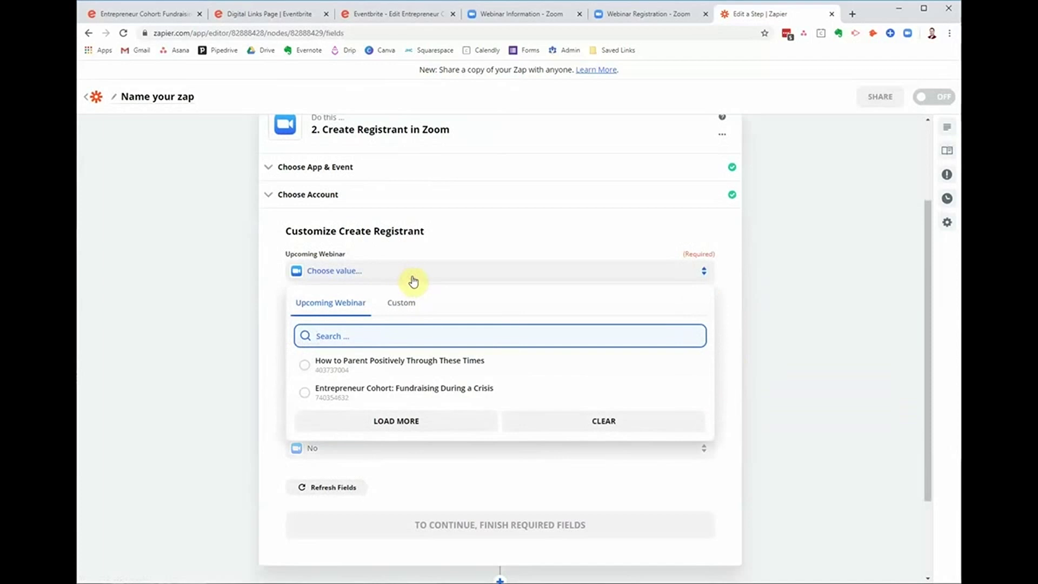
left_click(416, 392)
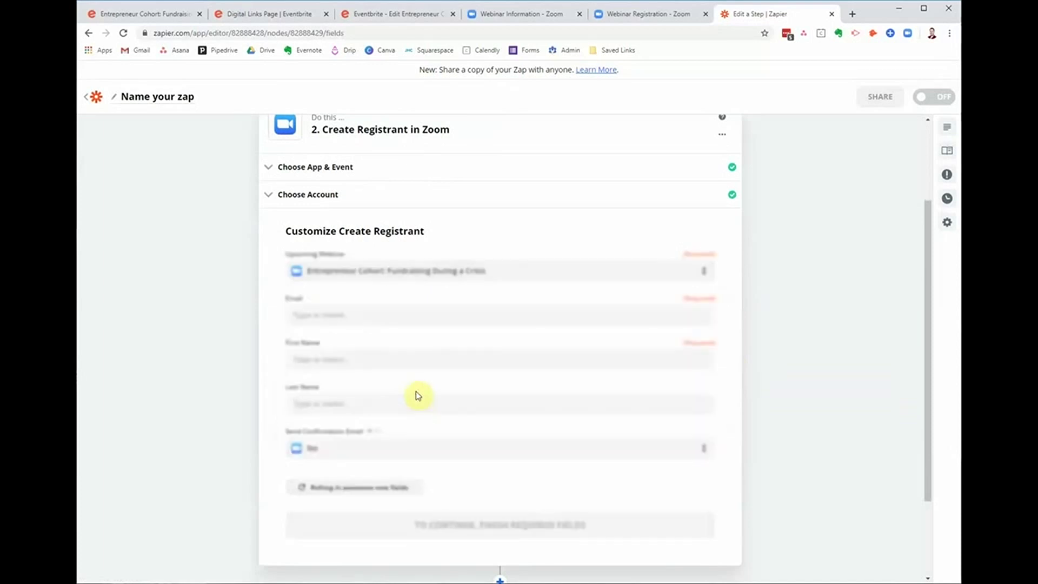
left_click(395, 319)
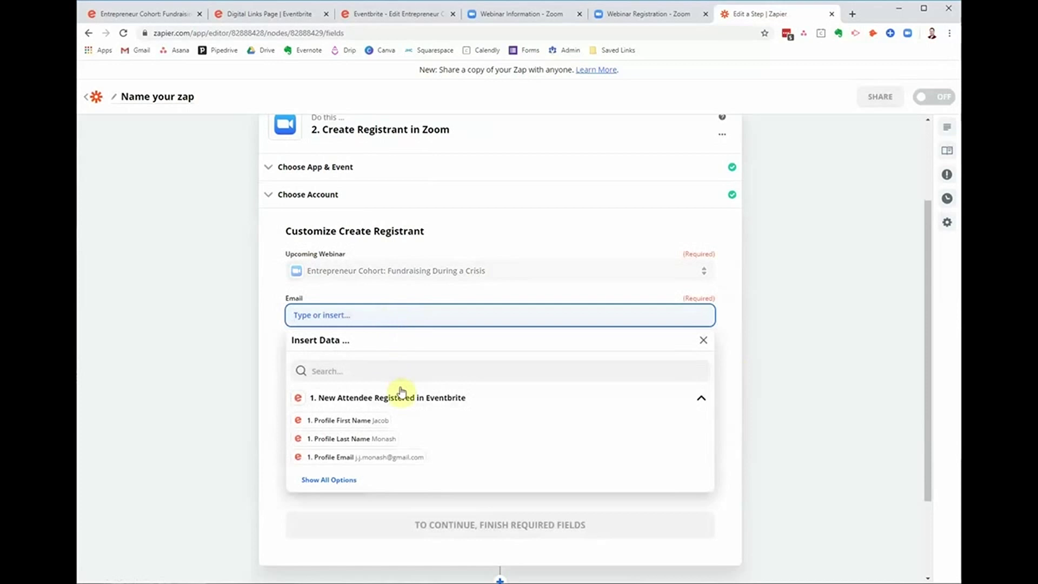
left_click(277, 334)
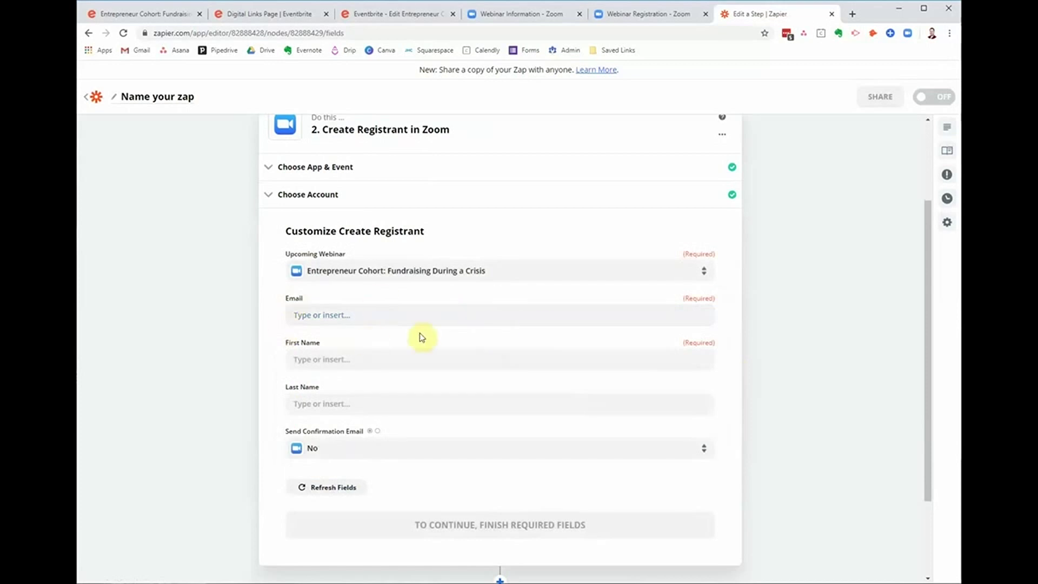
scroll(378, 335, "down", 1)
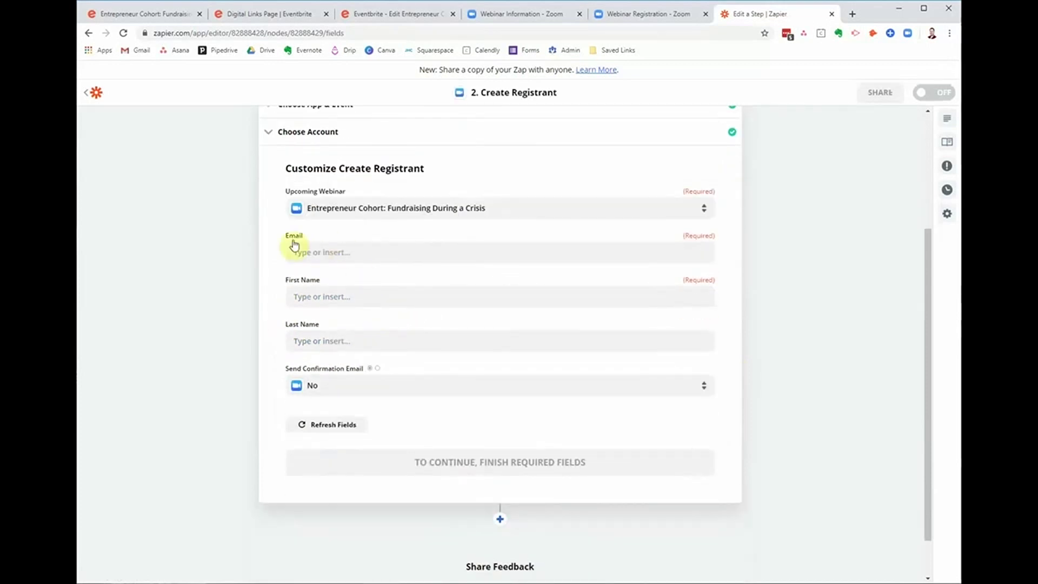
Map the Email field to the Eventbrite attendee's Profile Email.
left_click(353, 253)
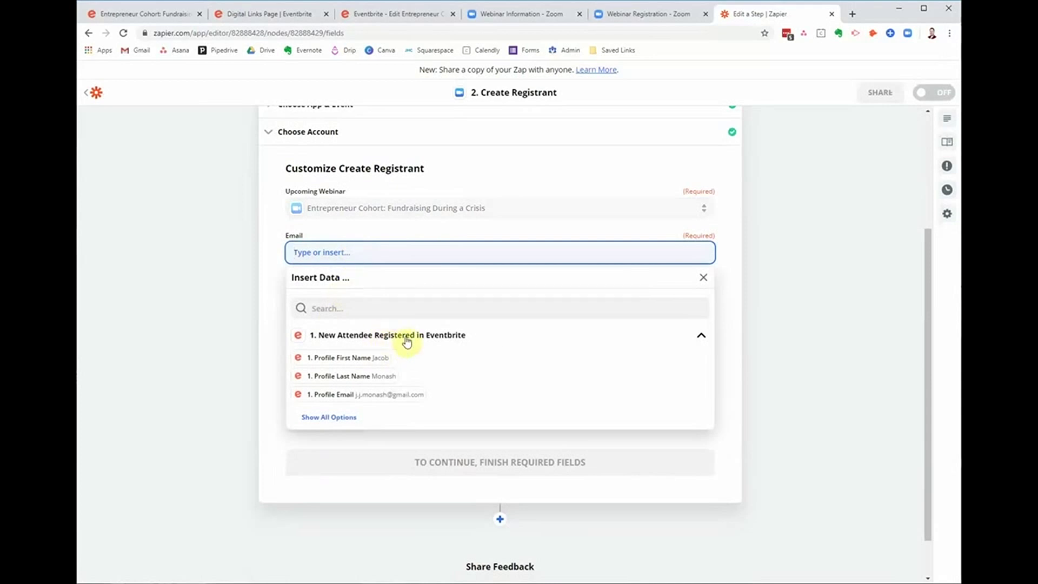
left_click(329, 417)
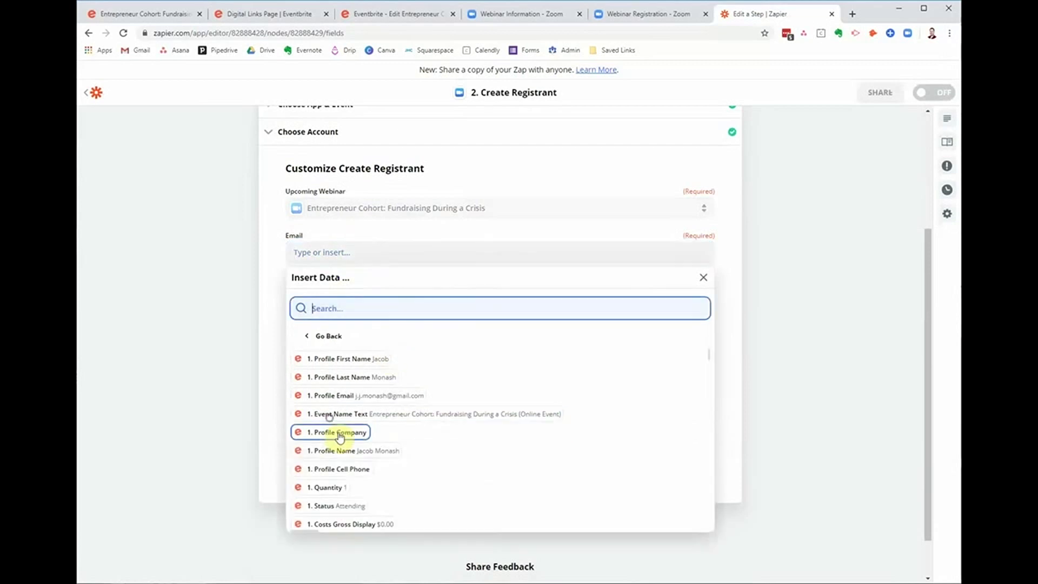
scroll(402, 406, "down", 3)
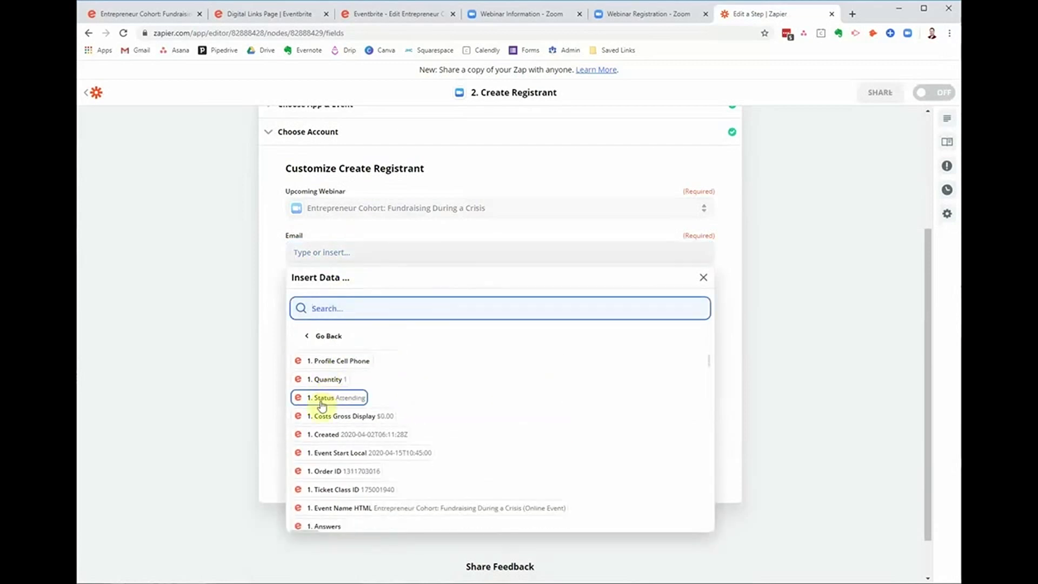
scroll(342, 399, "up", 3)
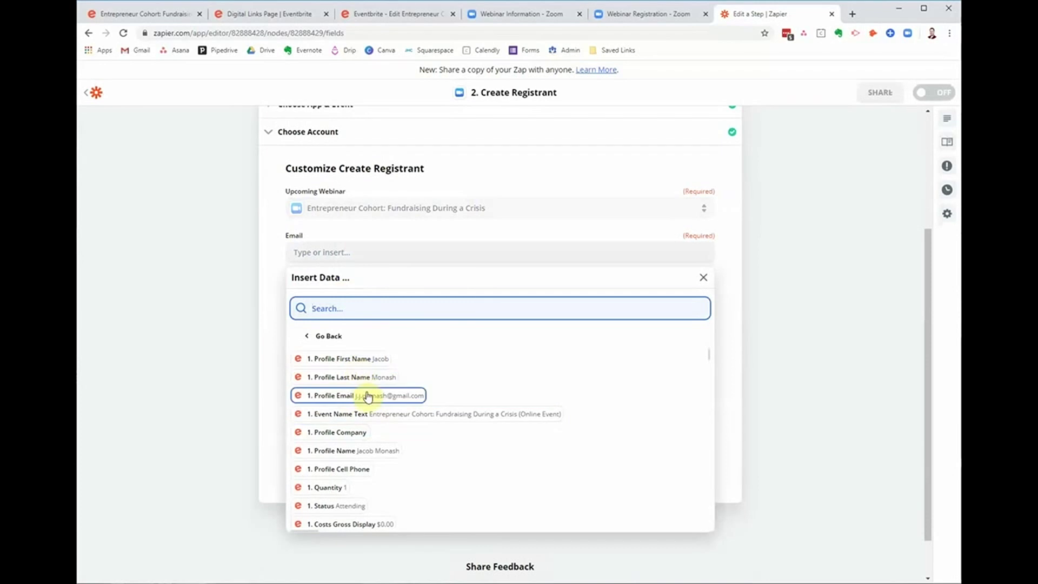
scroll(392, 420, "down", 3)
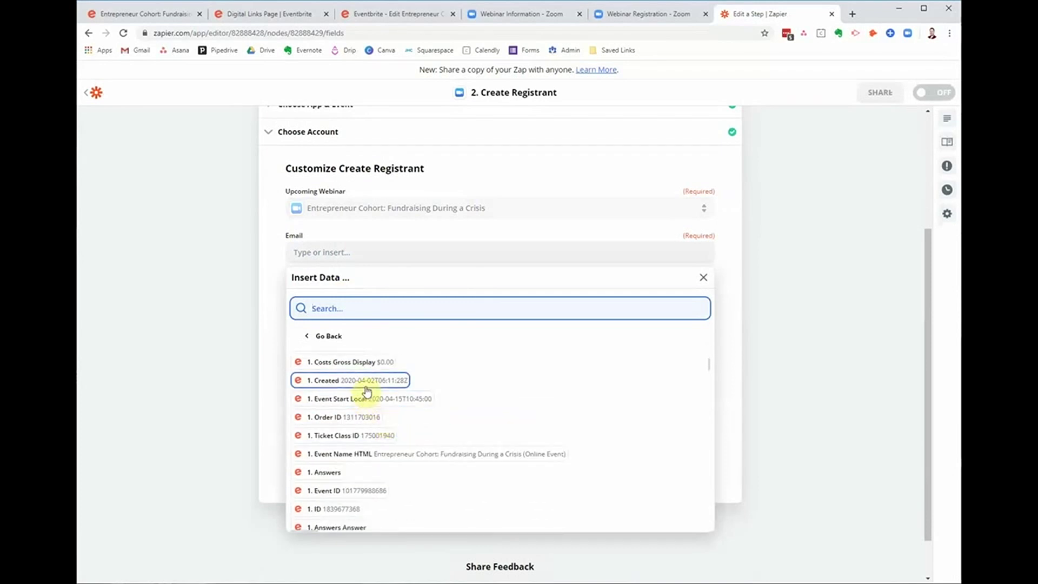
scroll(423, 412, "down", 3)
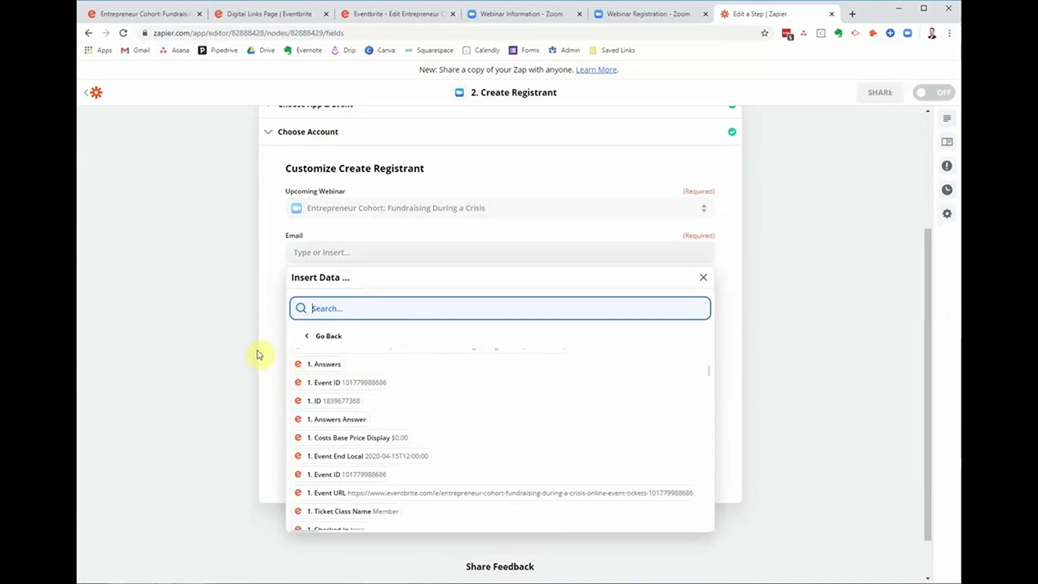
scroll(368, 422, "up", 3)
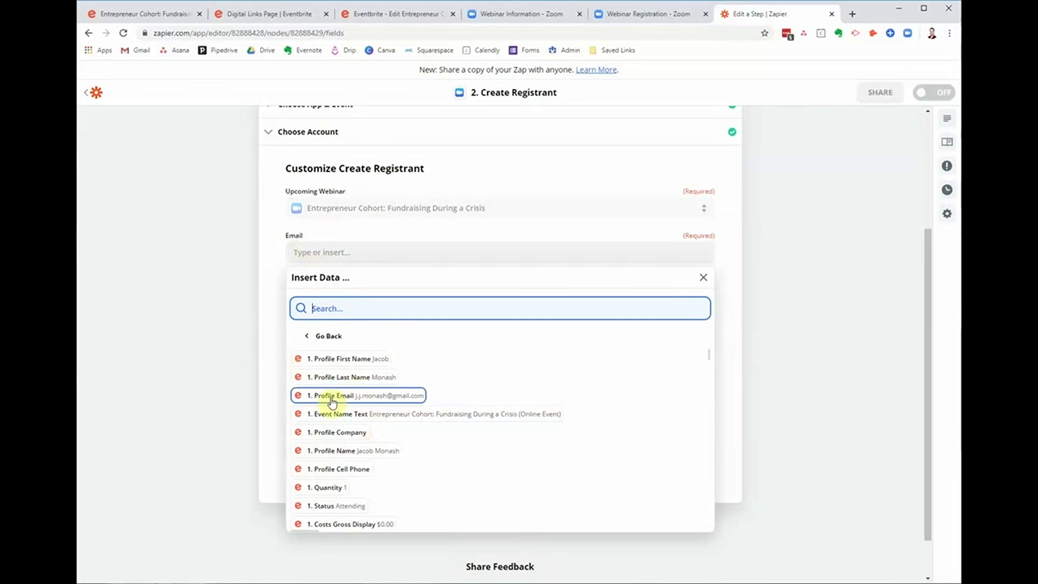
left_click(375, 396)
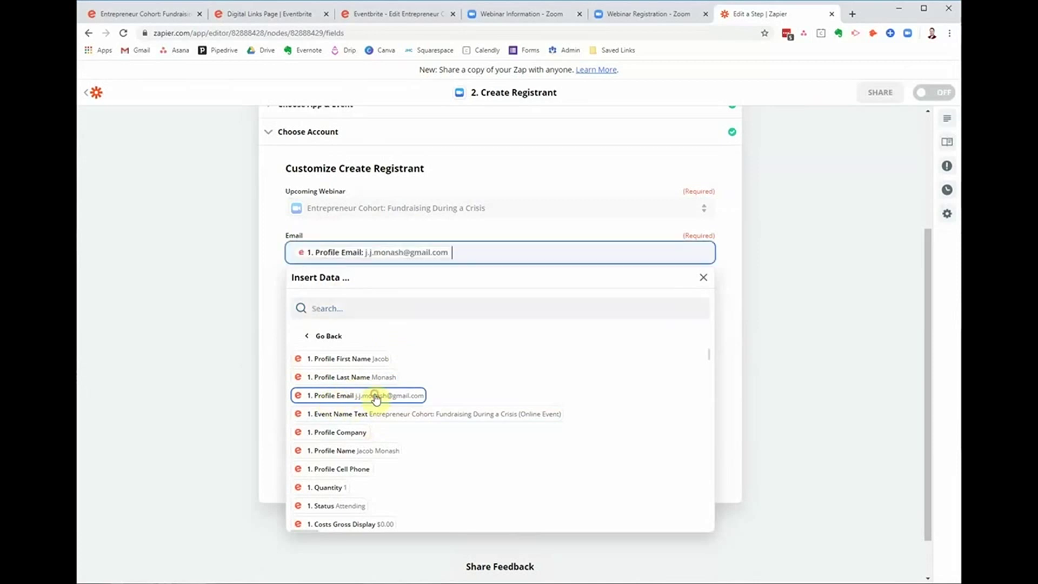
left_click(270, 316)
Map First Name and Last Name to the profile names and set Send Confirmation Email to Yes.
left_click(355, 294)
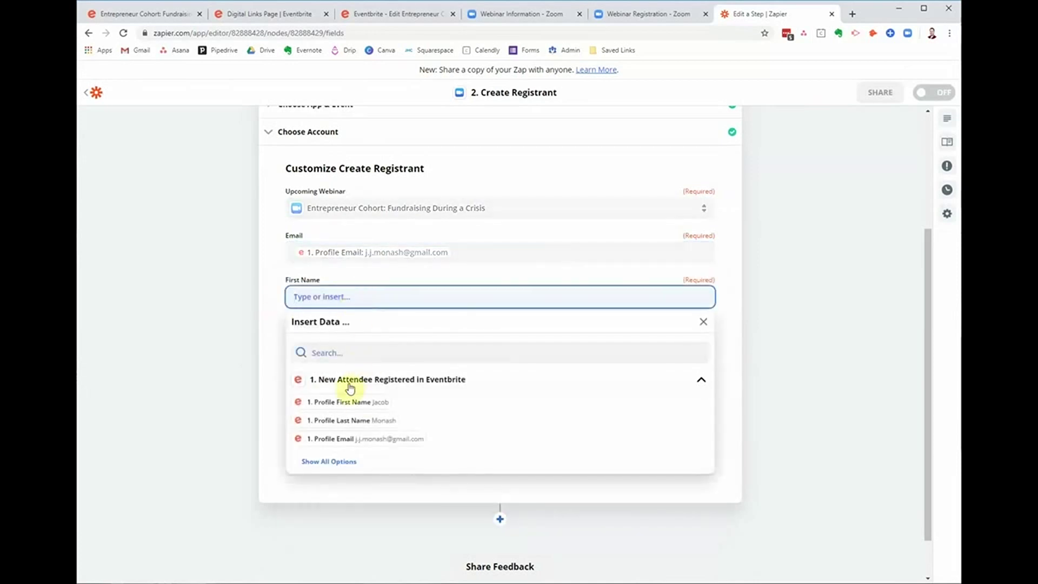
left_click(365, 403)
left_click(266, 331)
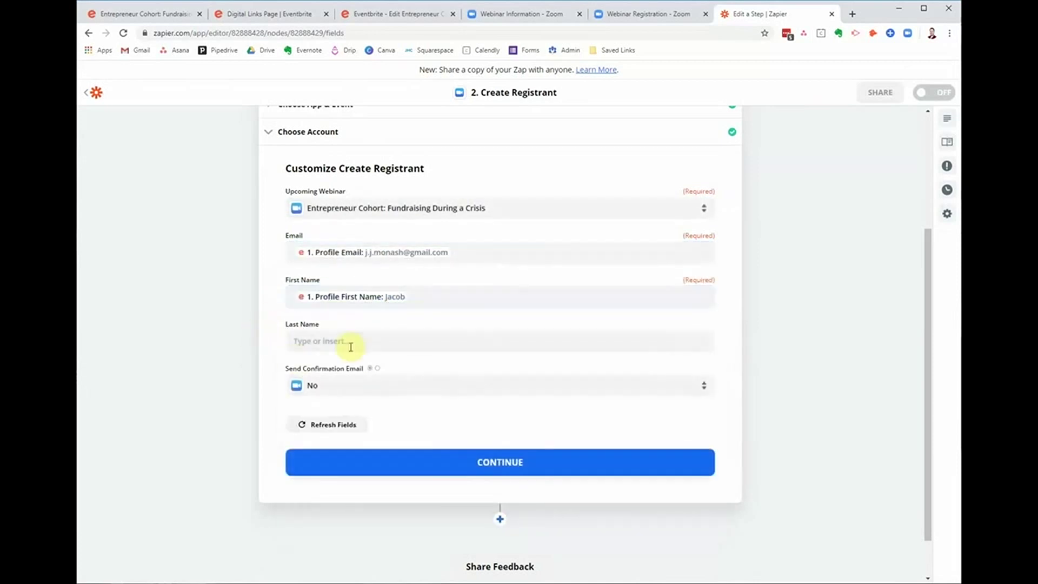
left_click(347, 341)
left_click(366, 468)
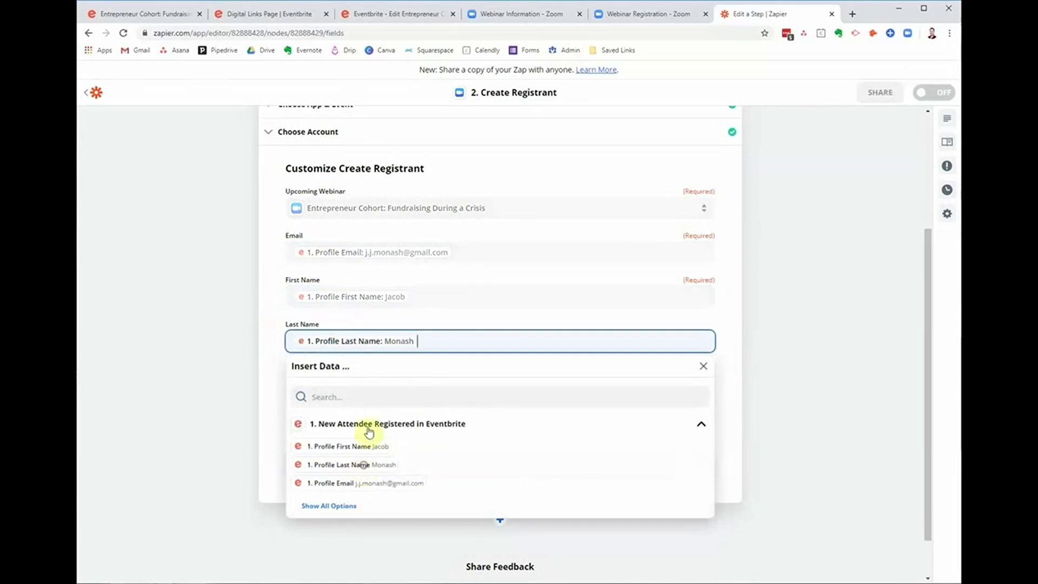
left_click(274, 363)
left_click(282, 396)
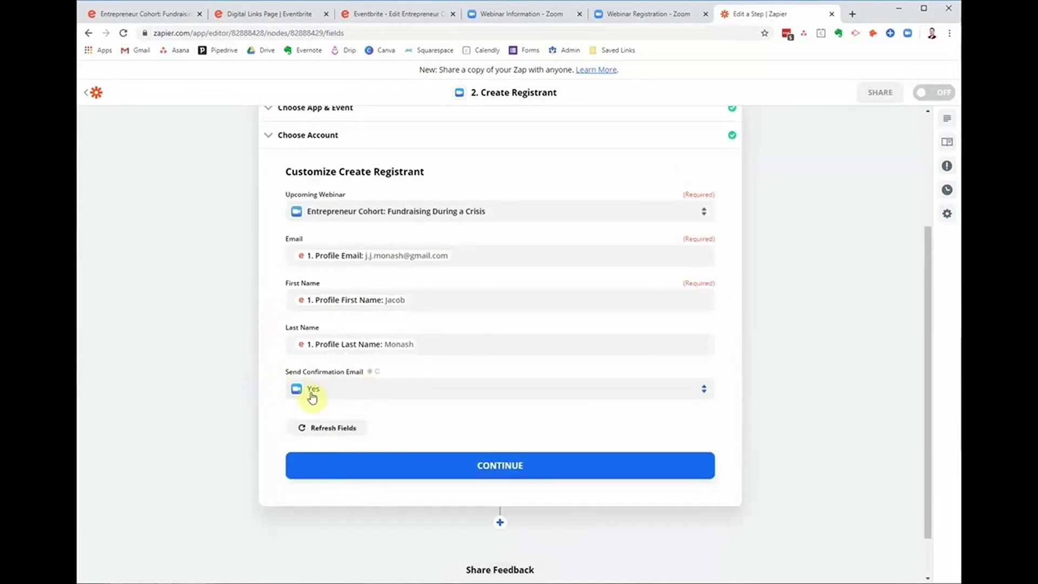
scroll(281, 364, "down", 2)
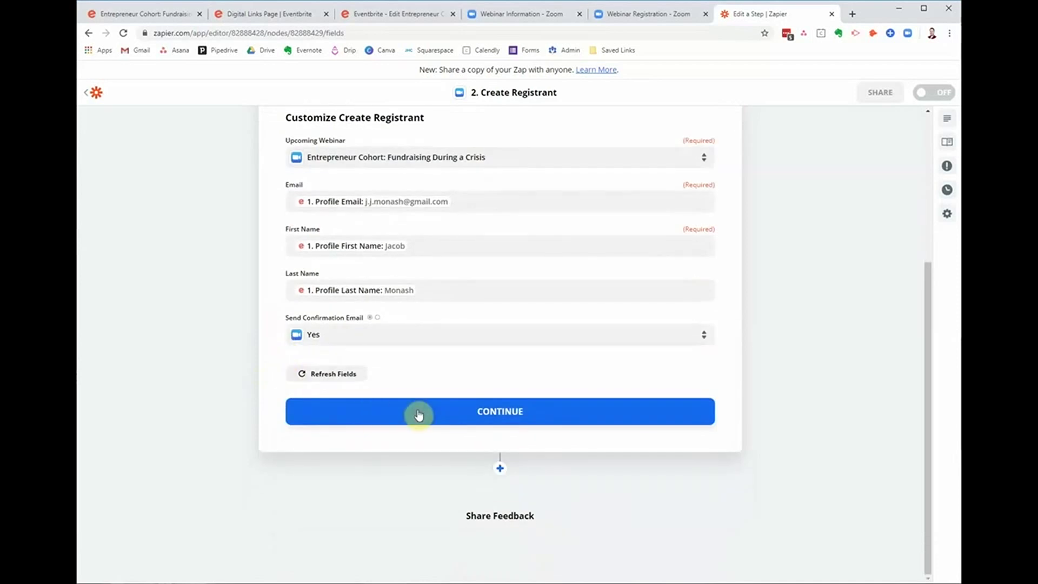
Save the Create Registrant field mappings and send a test registrant to Zoom, confirming 'Test was successful!'.
left_click(420, 413)
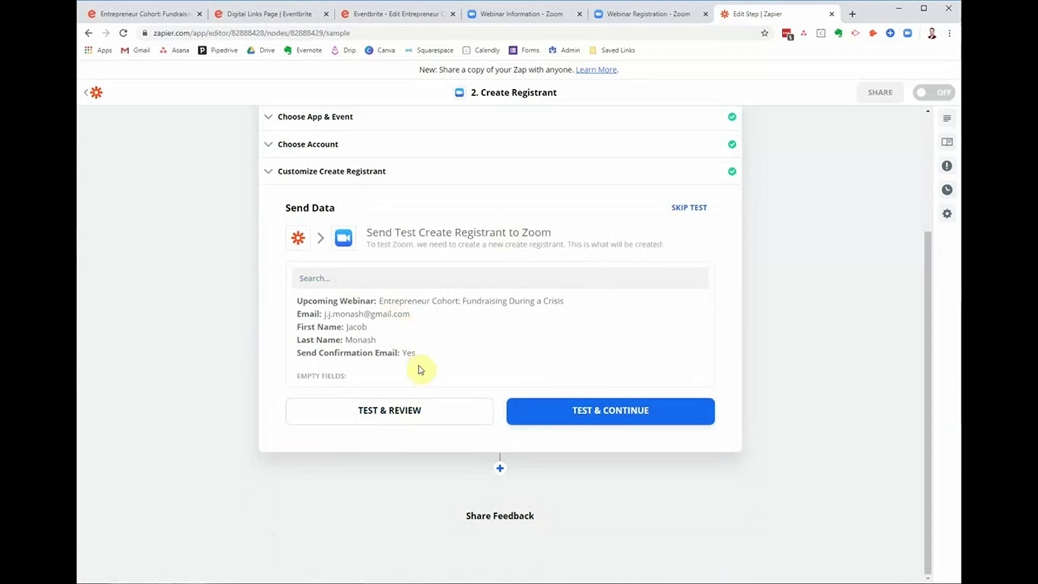
left_click(387, 411)
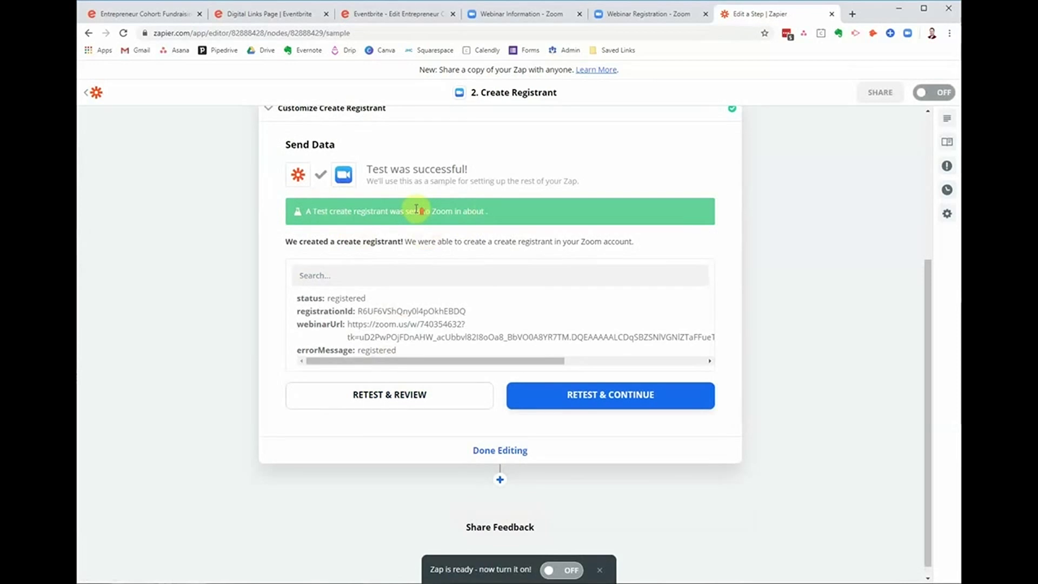
scroll(416, 209, "up", 1)
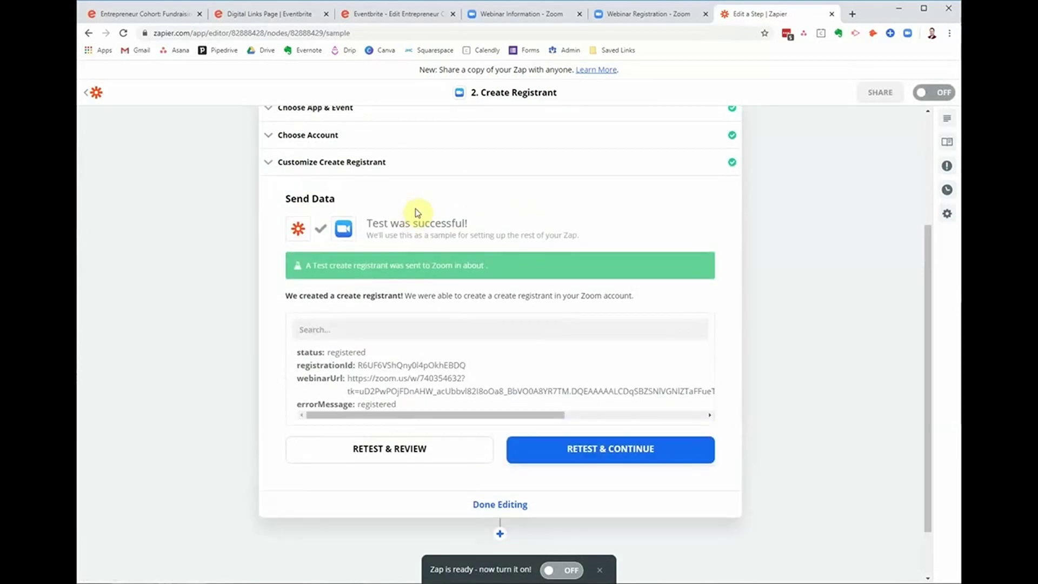
Reload the Zoom webinar details and check that Registrants shows 1 automatically approved test entry.
left_click(635, 18)
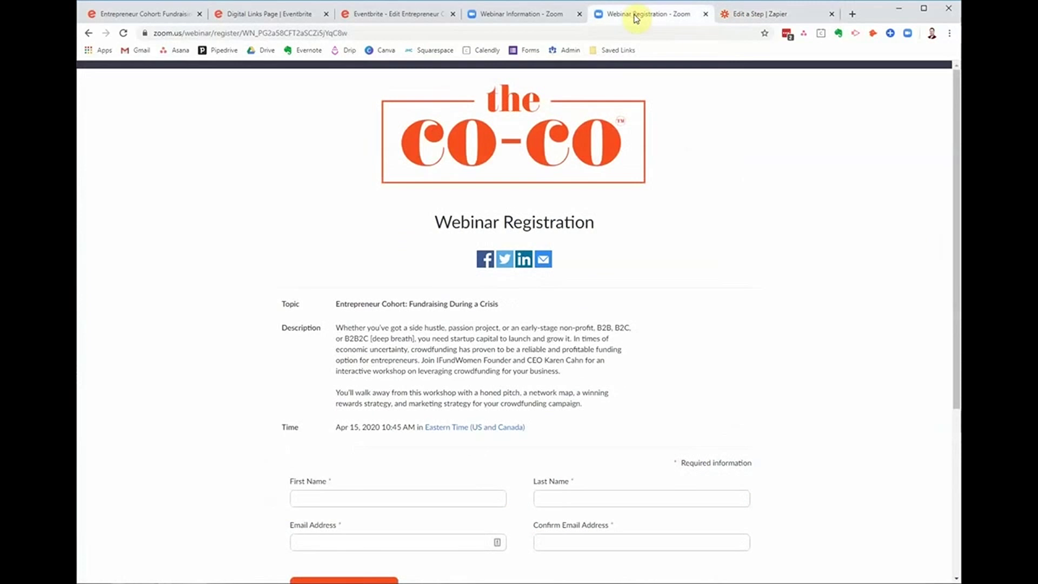
left_click(554, 14)
scroll(575, 283, "down", 5)
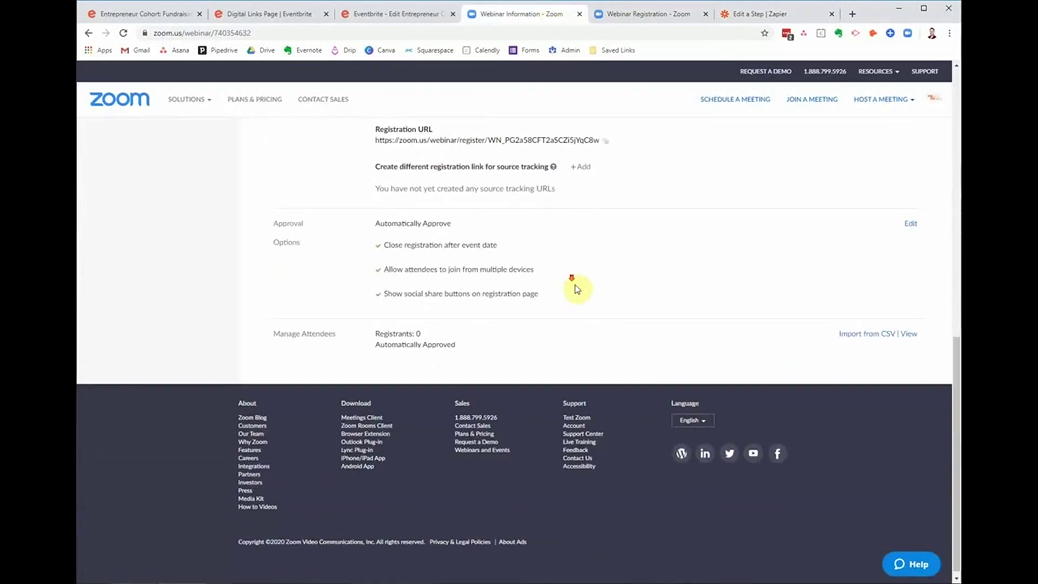
scroll(579, 274, "up", 2)
left_click(123, 33)
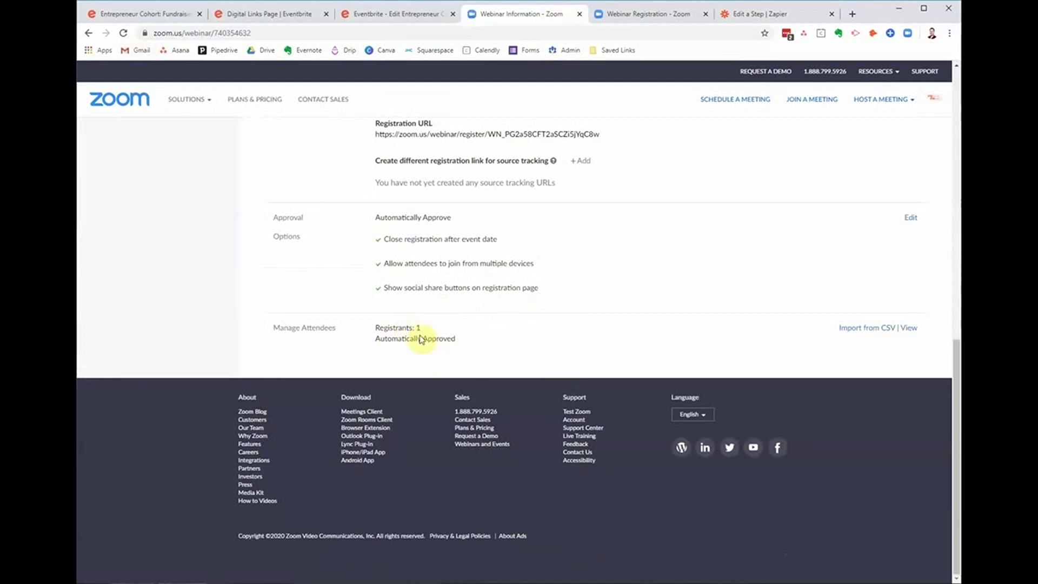
left_click(913, 329)
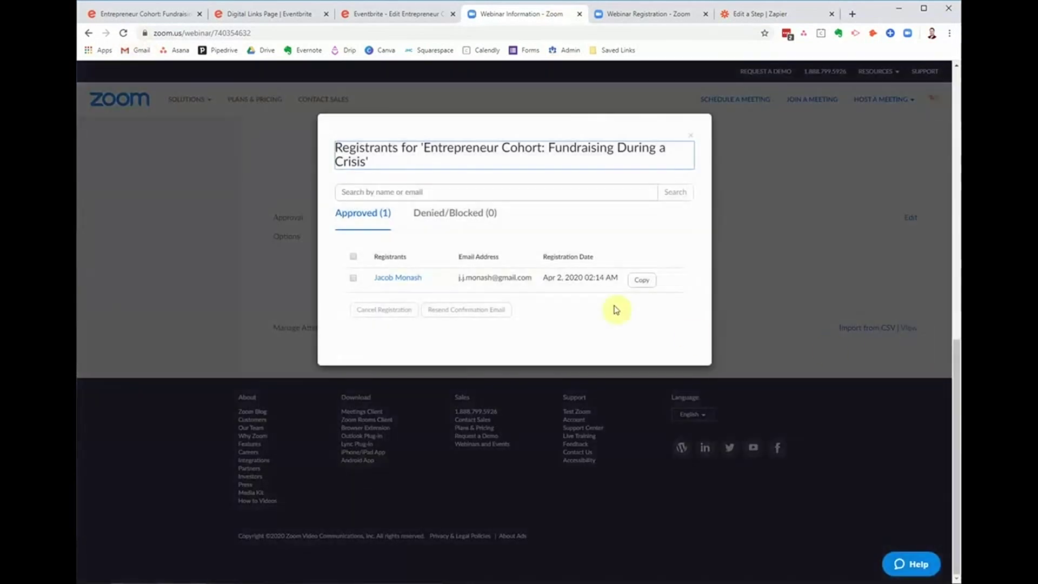
left_click(689, 135)
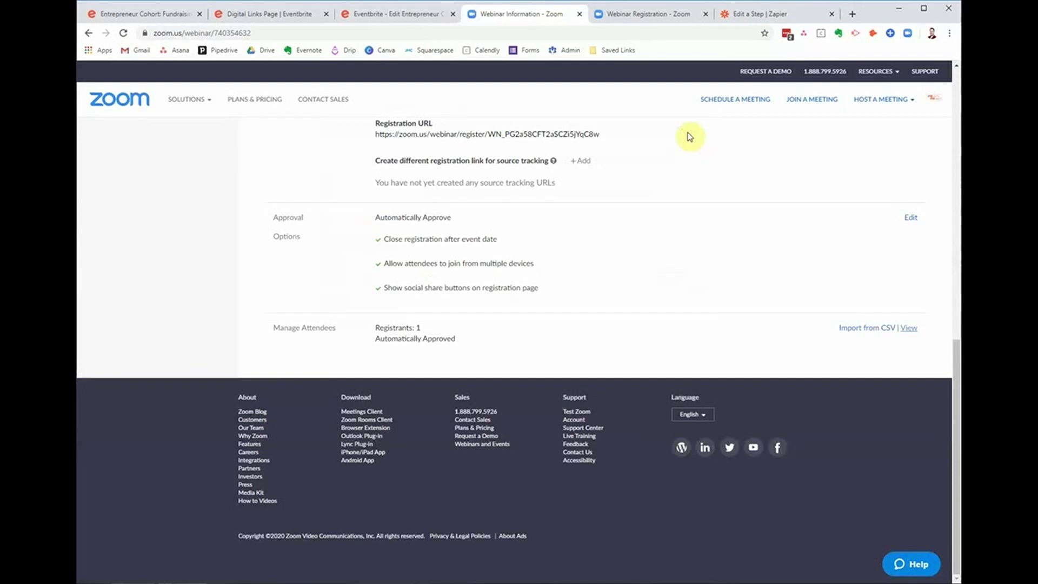
Finish editing the zap and switch it from OFF to ON.
key("ctrl+Tab")
key("ctrl+Tab")
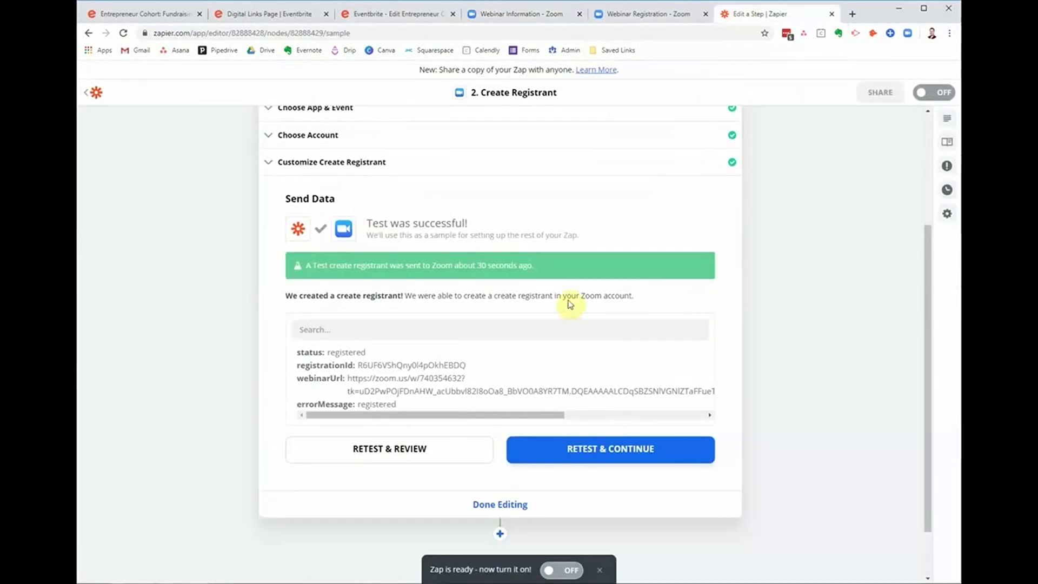
scroll(552, 367, "down", 1)
left_click(519, 447)
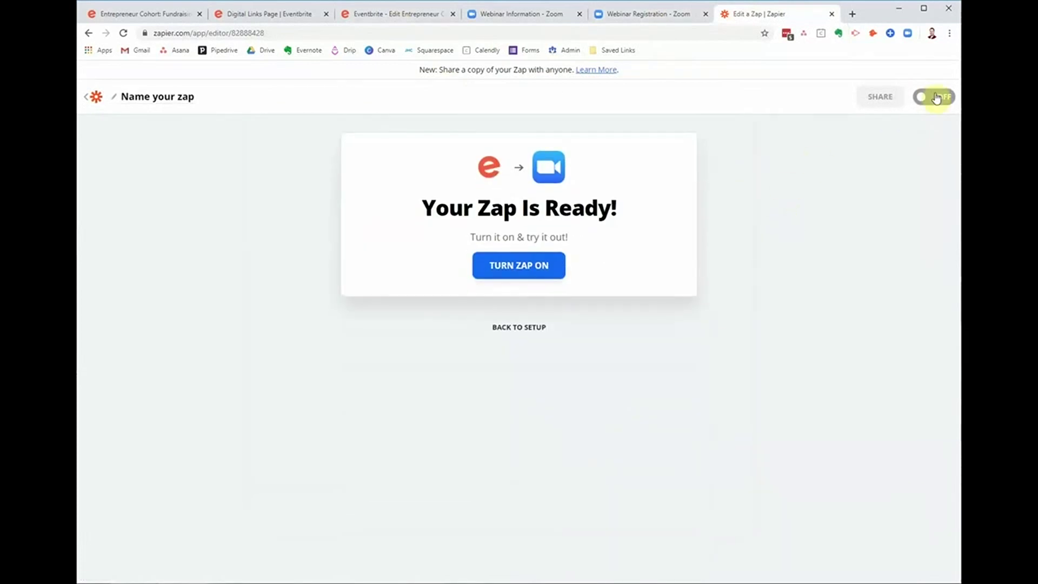
left_click(933, 102)
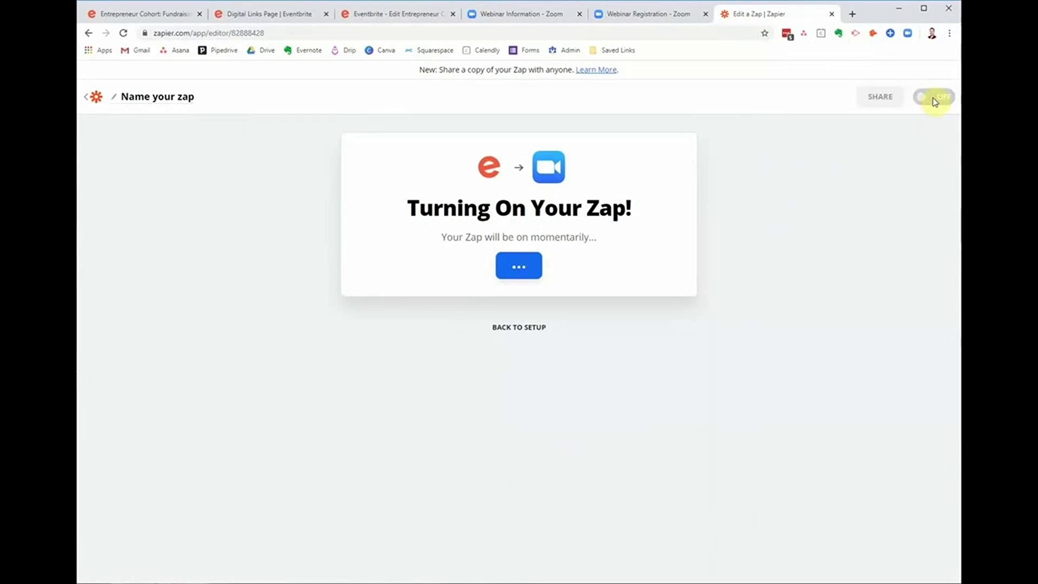
Rename the zap to 'Registration for Entrepreneur Cohort -> Zoom'.
left_click(185, 102)
type("Registration for Entrepreneur Cohort -> Zoom")
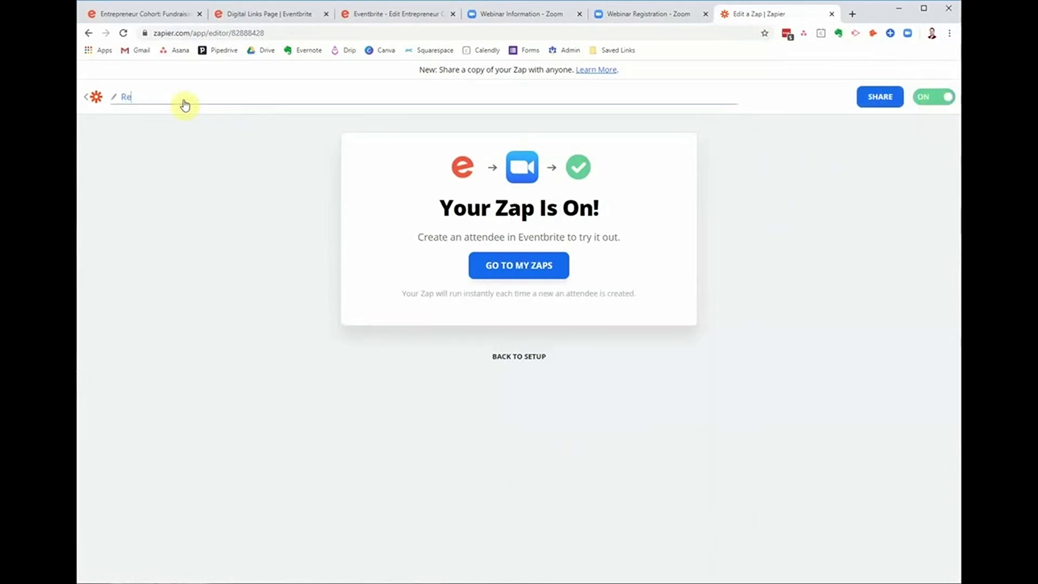
key("Return")
left_click(97, 103)
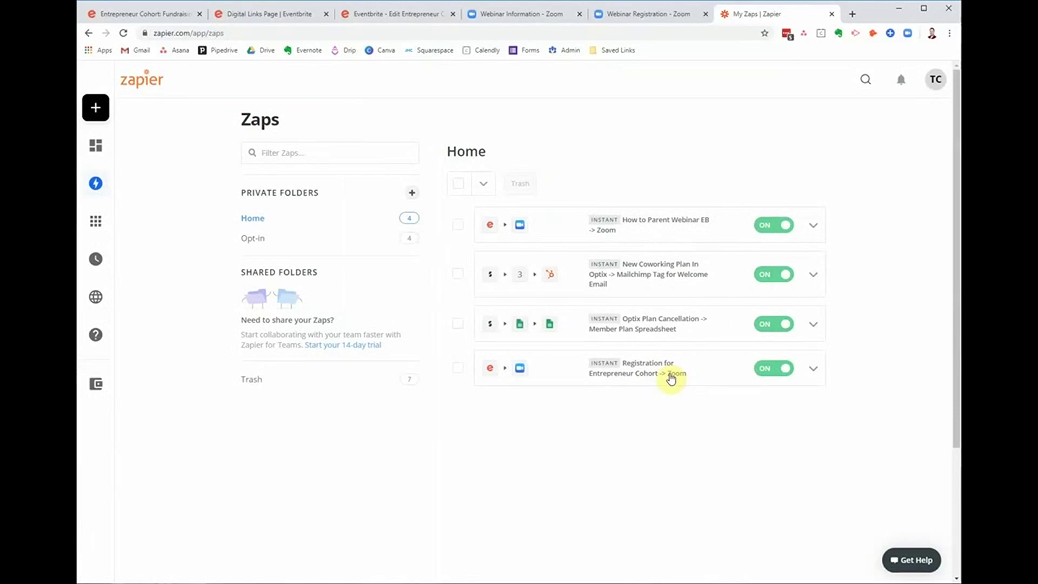
left_click(671, 376)
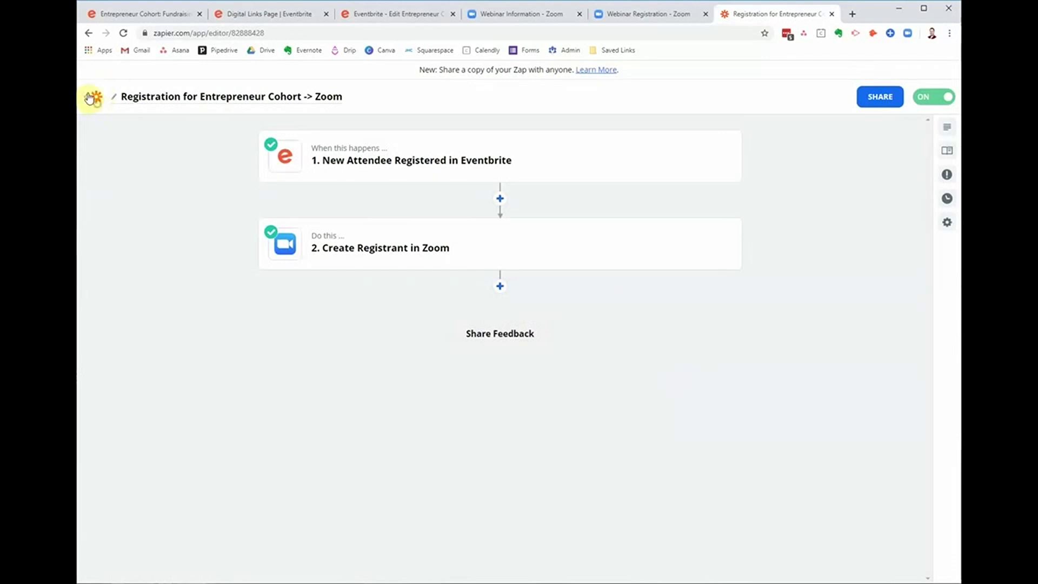
left_click(89, 98)
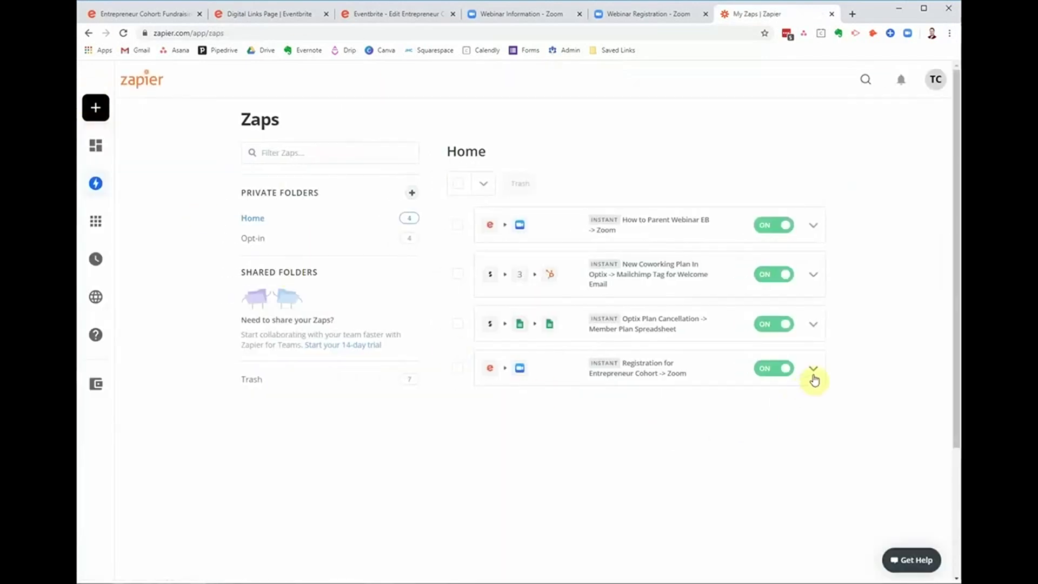
left_click(814, 368)
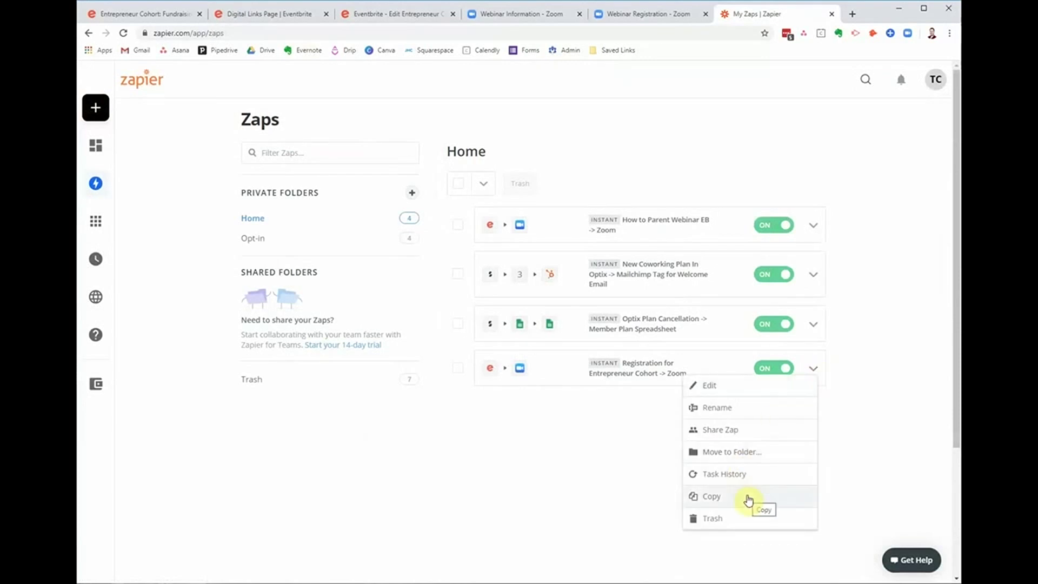
left_click(892, 454)
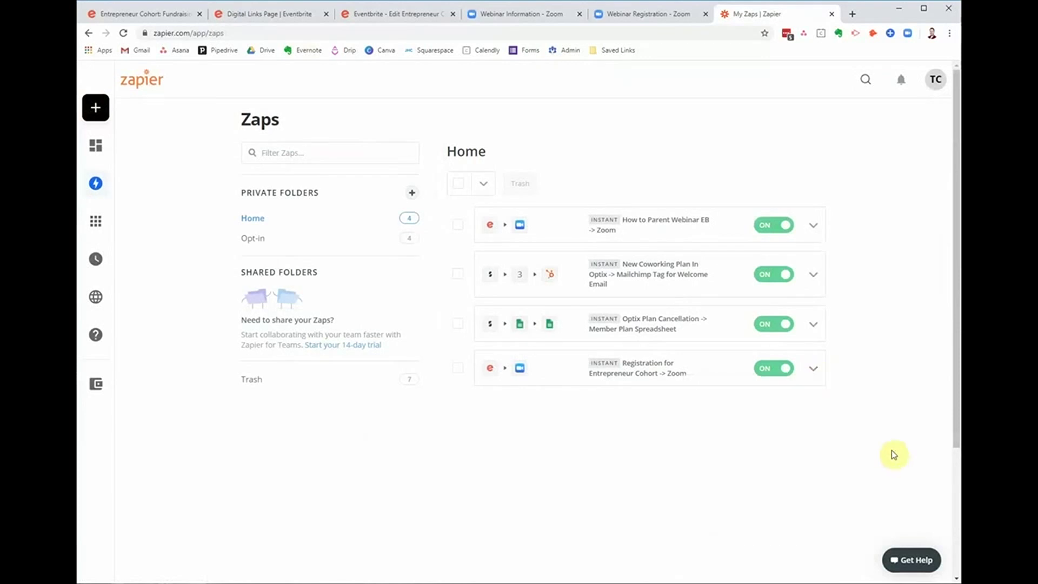